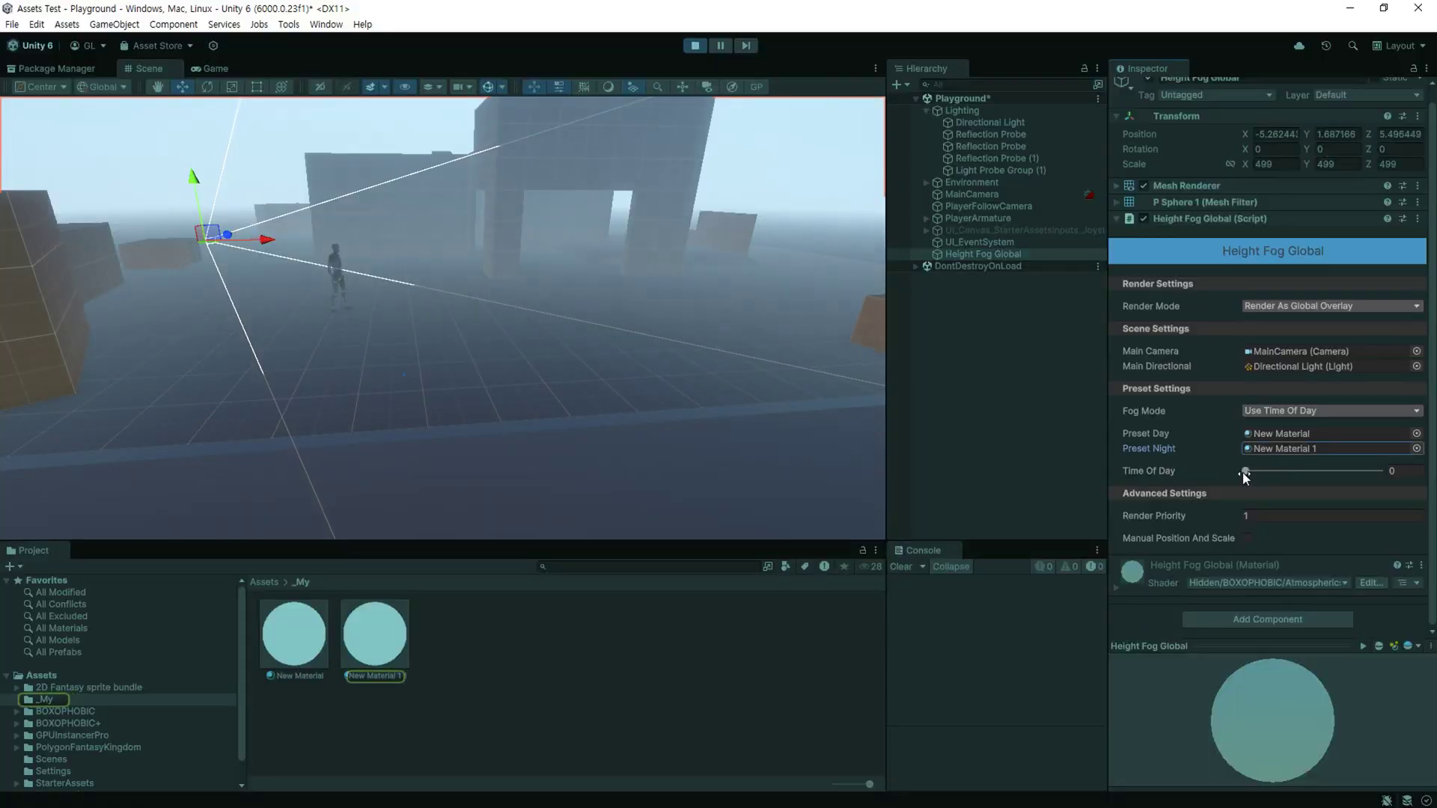
Add a little fog noise and slide Time Of Day toward night, around 0.418.
drag(1244, 475, 1296, 479)
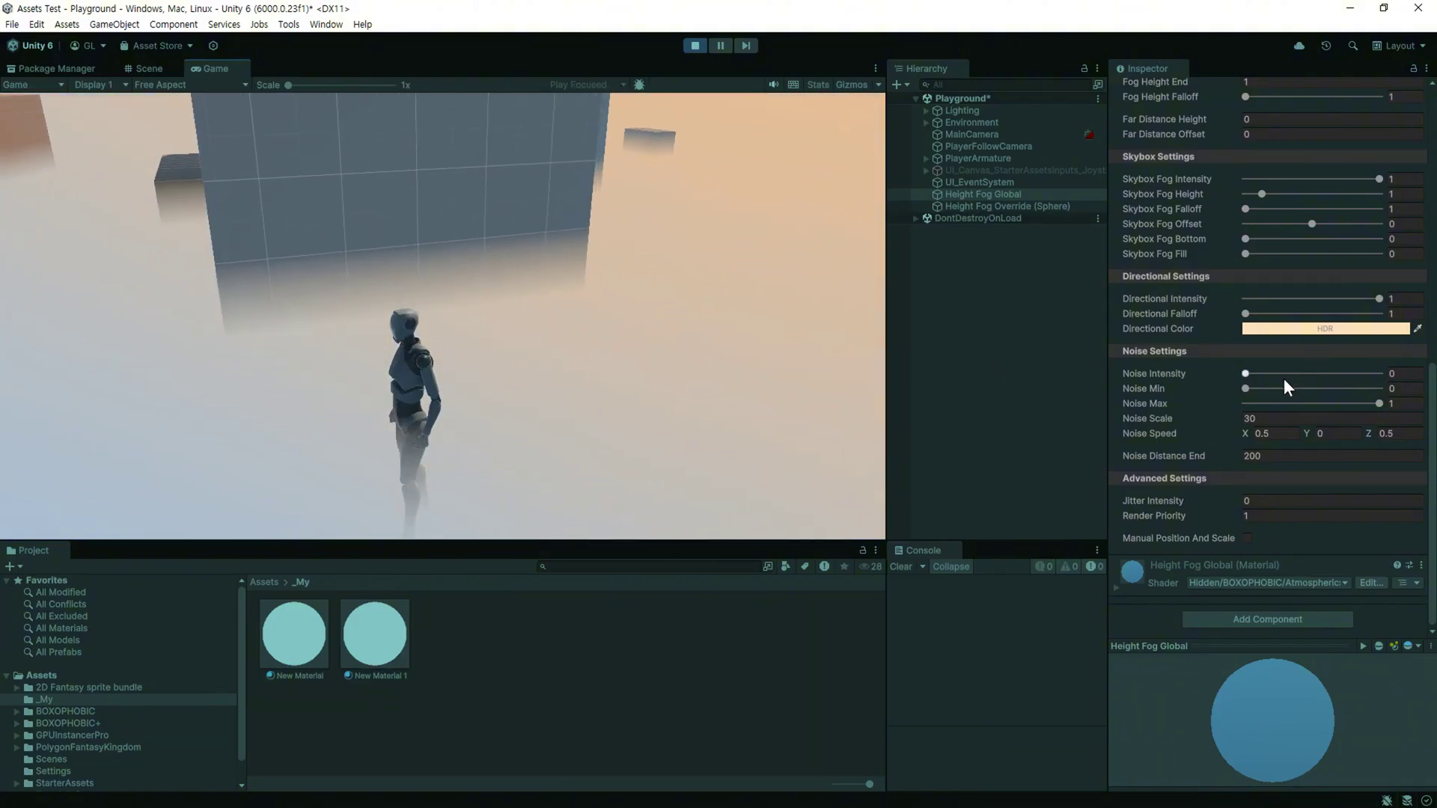
drag(1284, 378, 1268, 376)
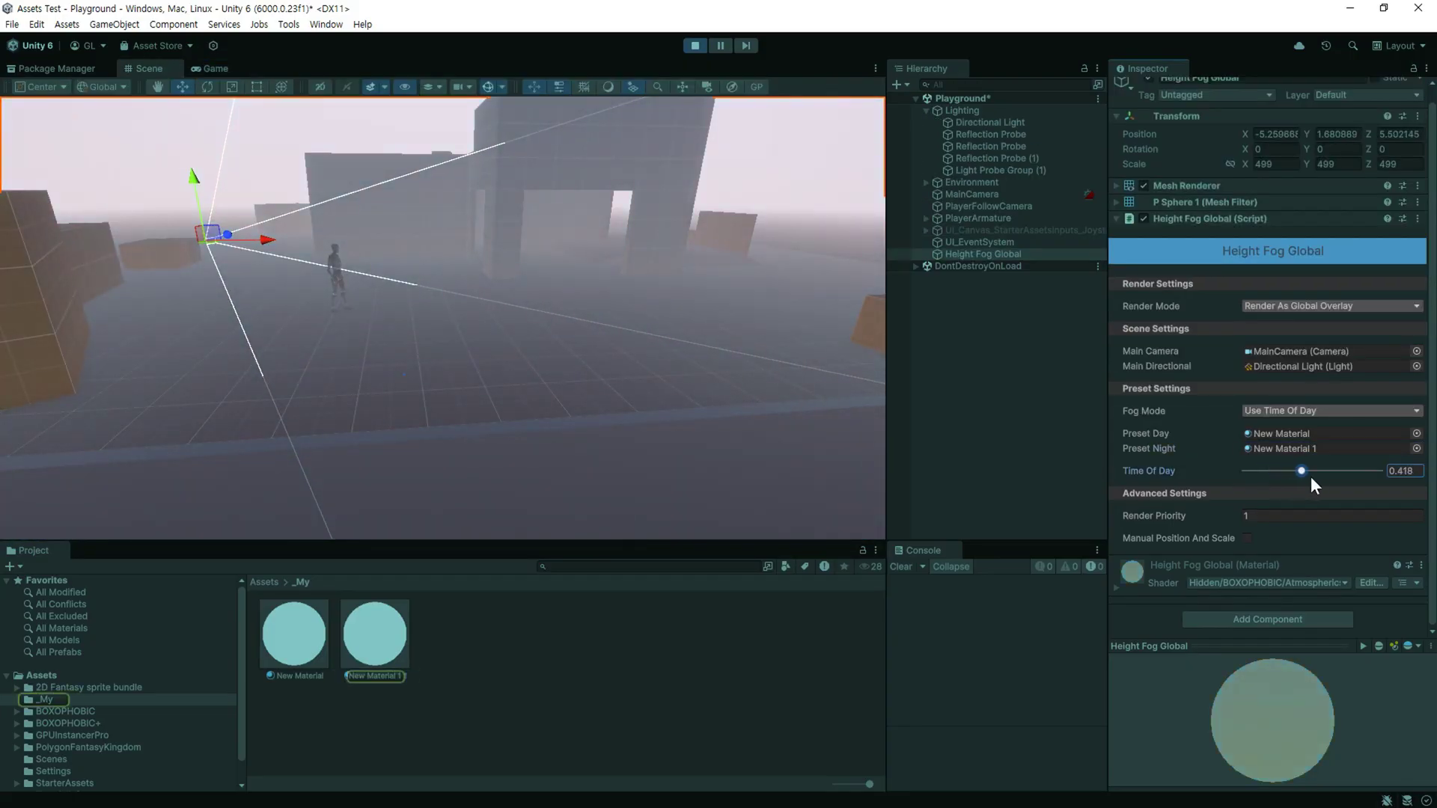
drag(1347, 471, 1215, 473)
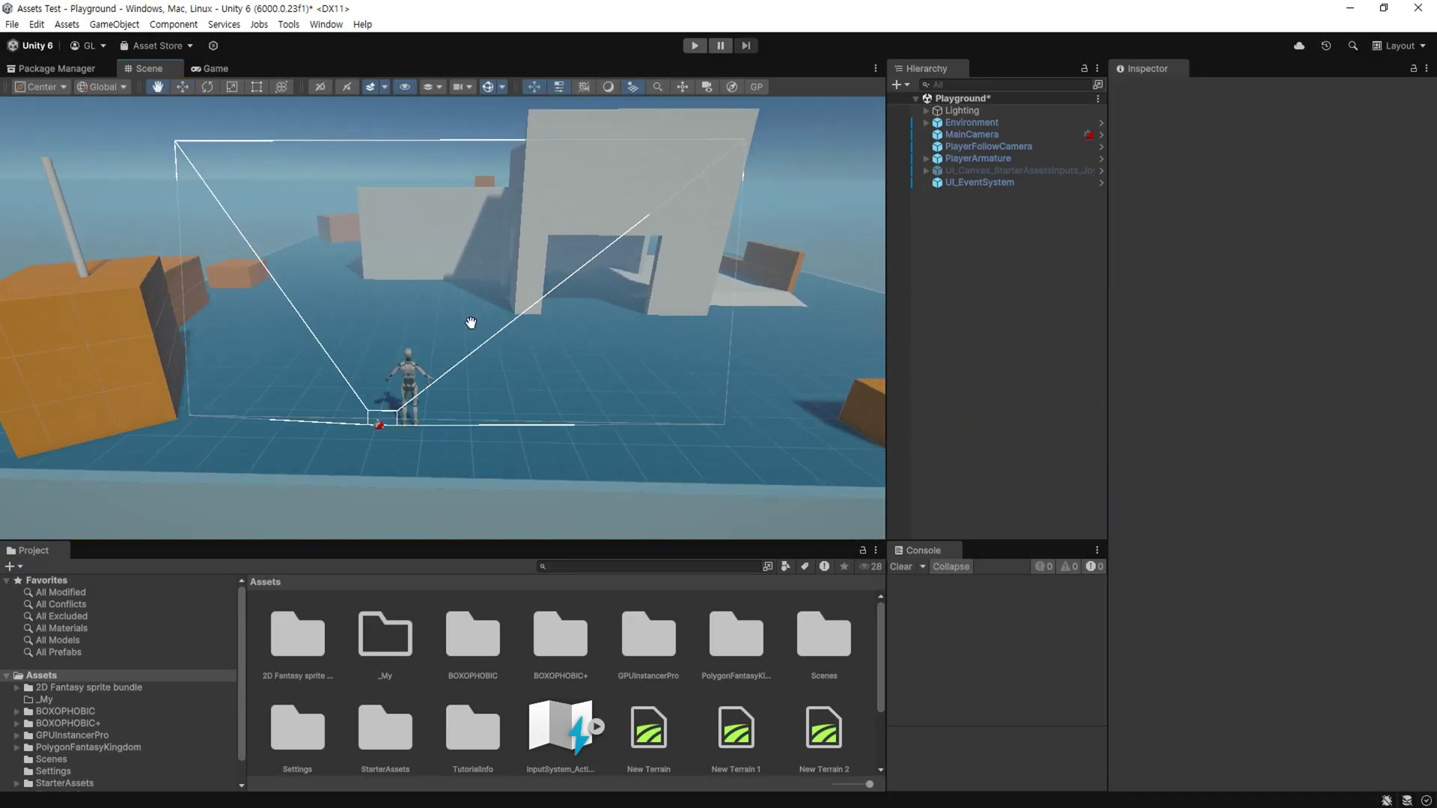
Create a BOXOPHOBIC > Atmospheric Height Fog > Global object from the Hierarchy menu.
right_drag(473, 327, 498, 334)
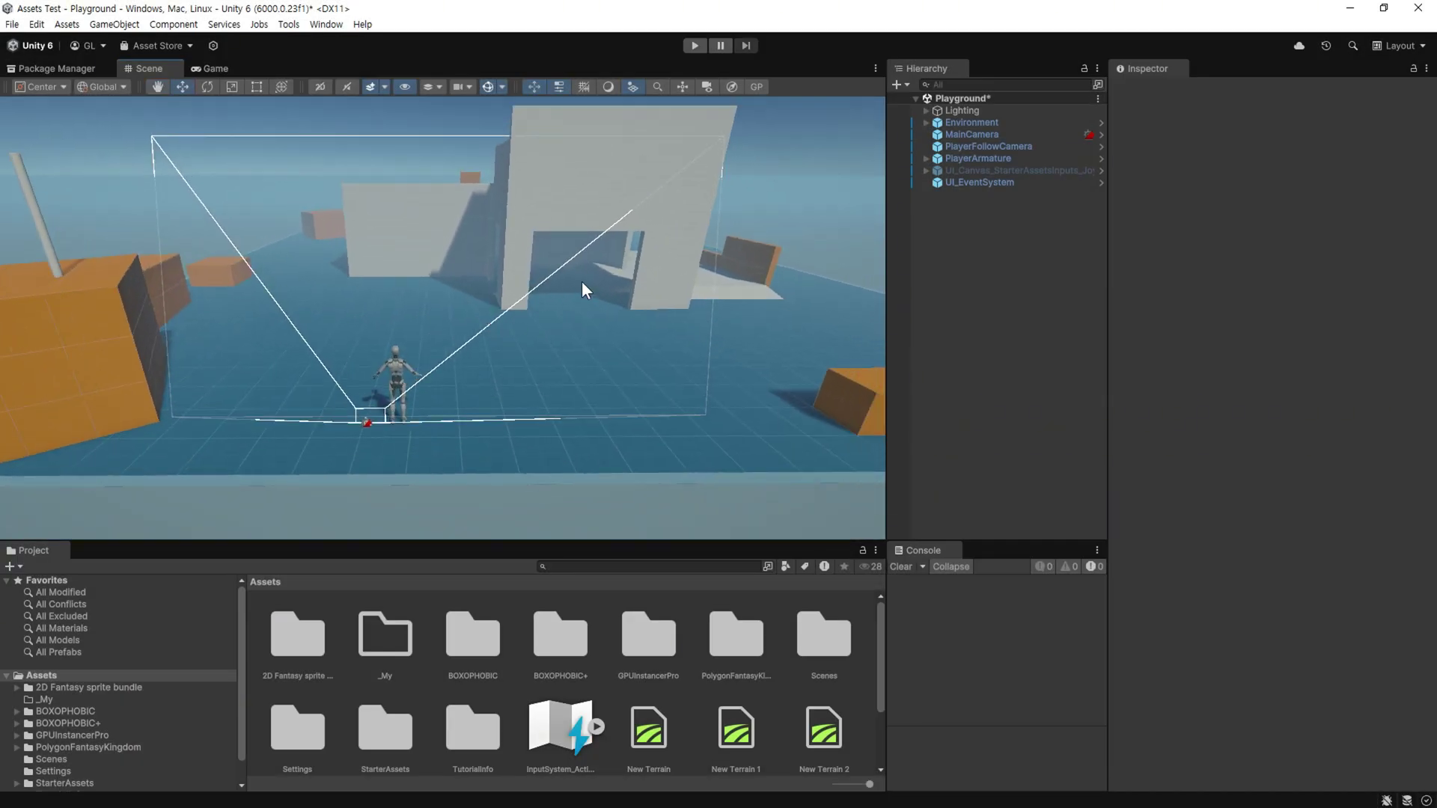
right_click(940, 213)
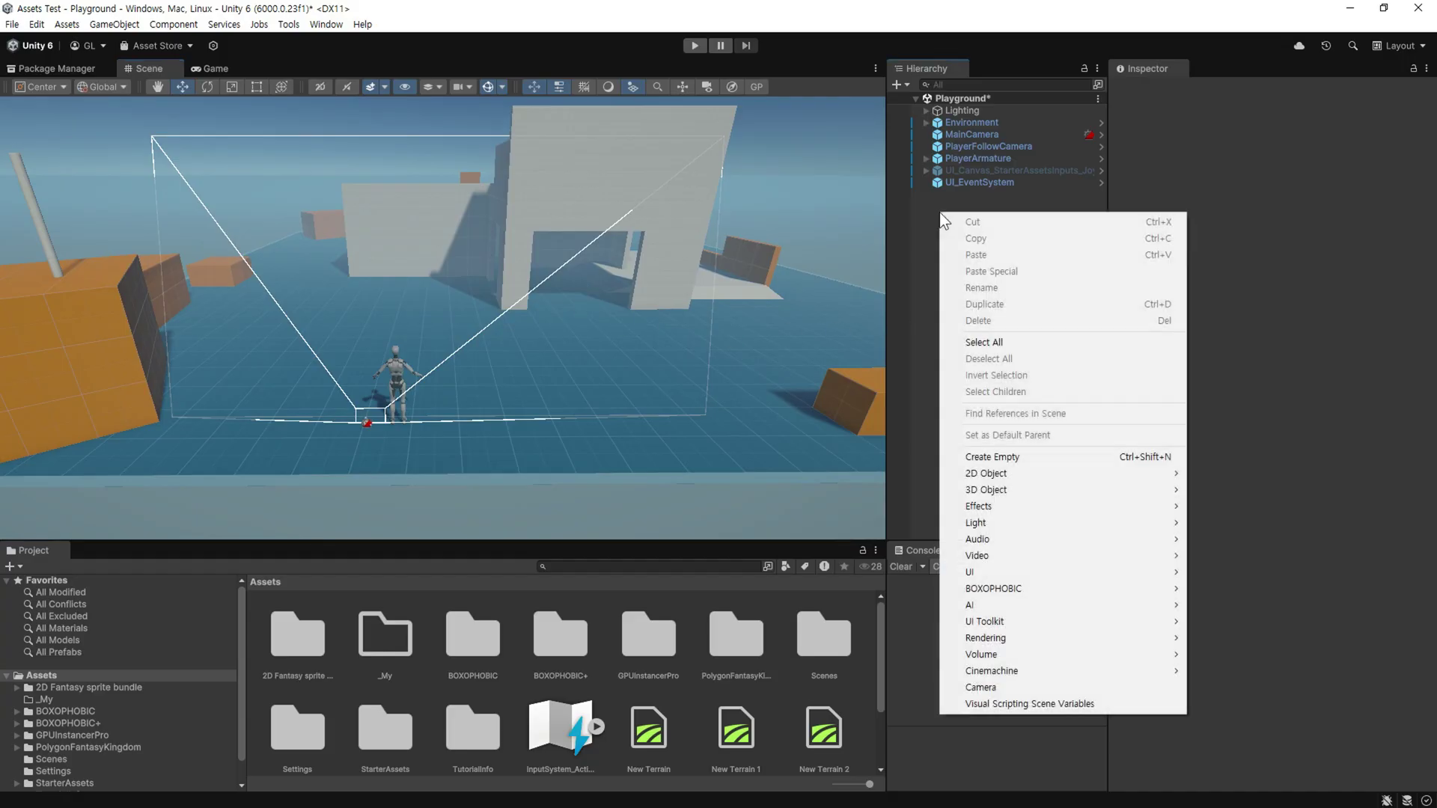
mouse_move(1024, 588)
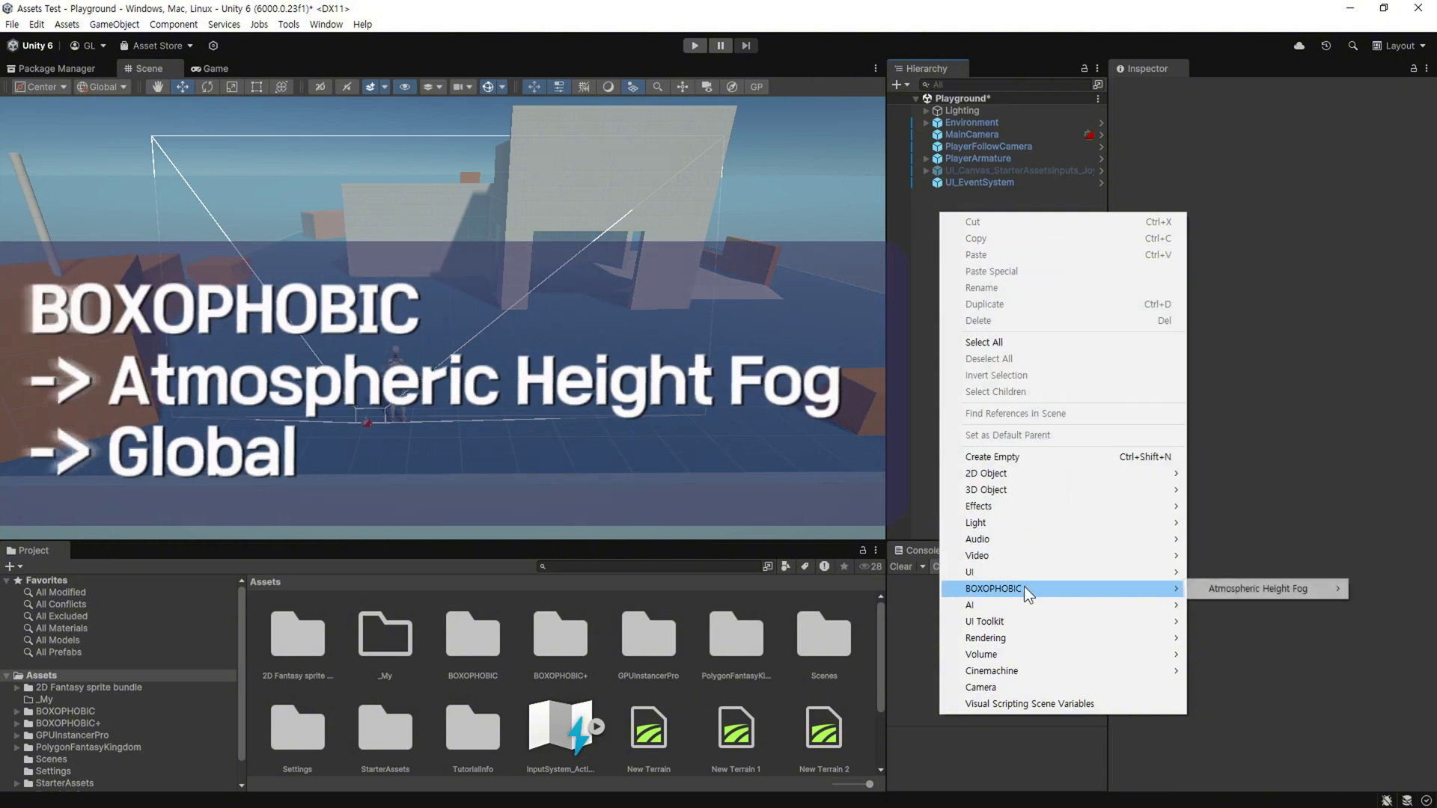
mouse_move(1224, 590)
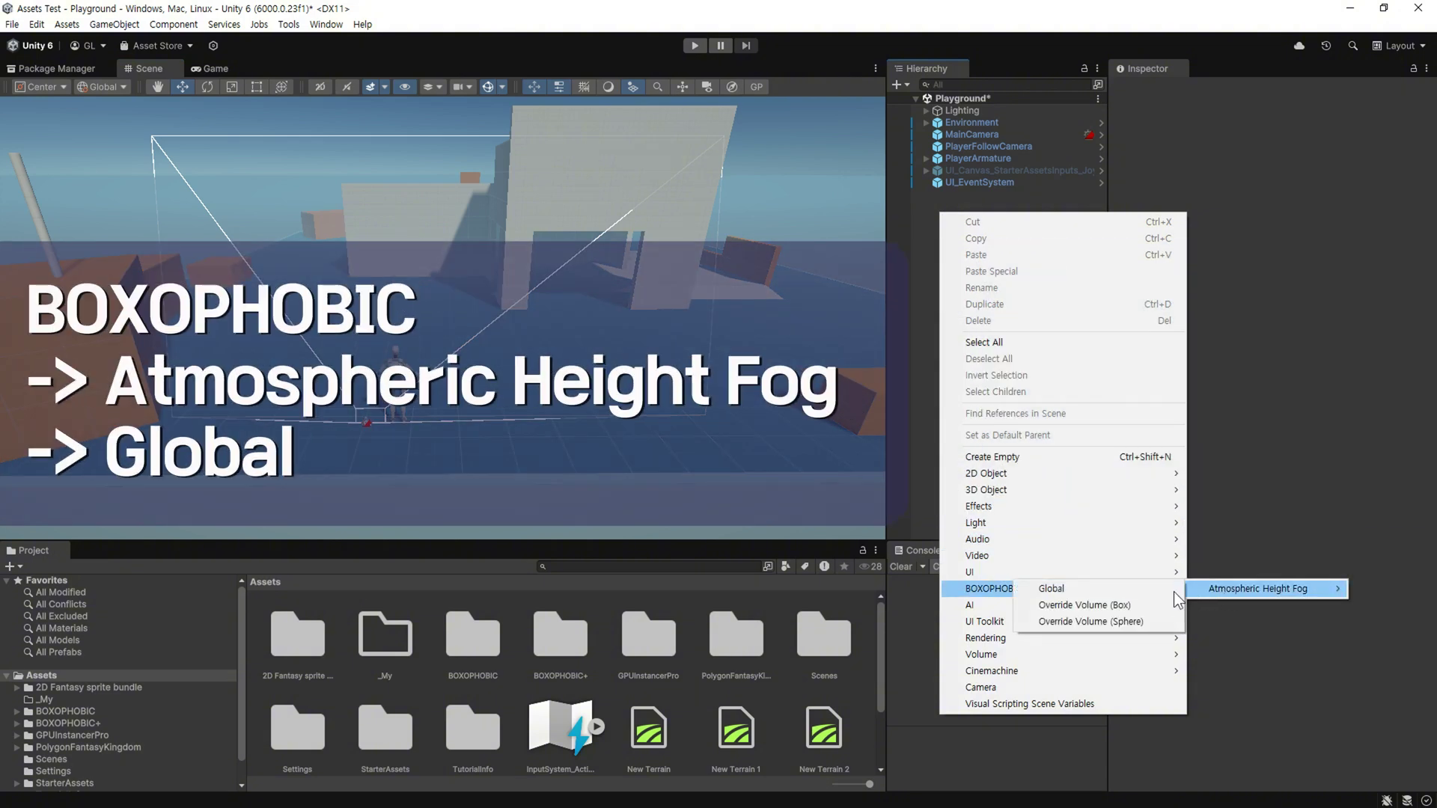
click(1094, 590)
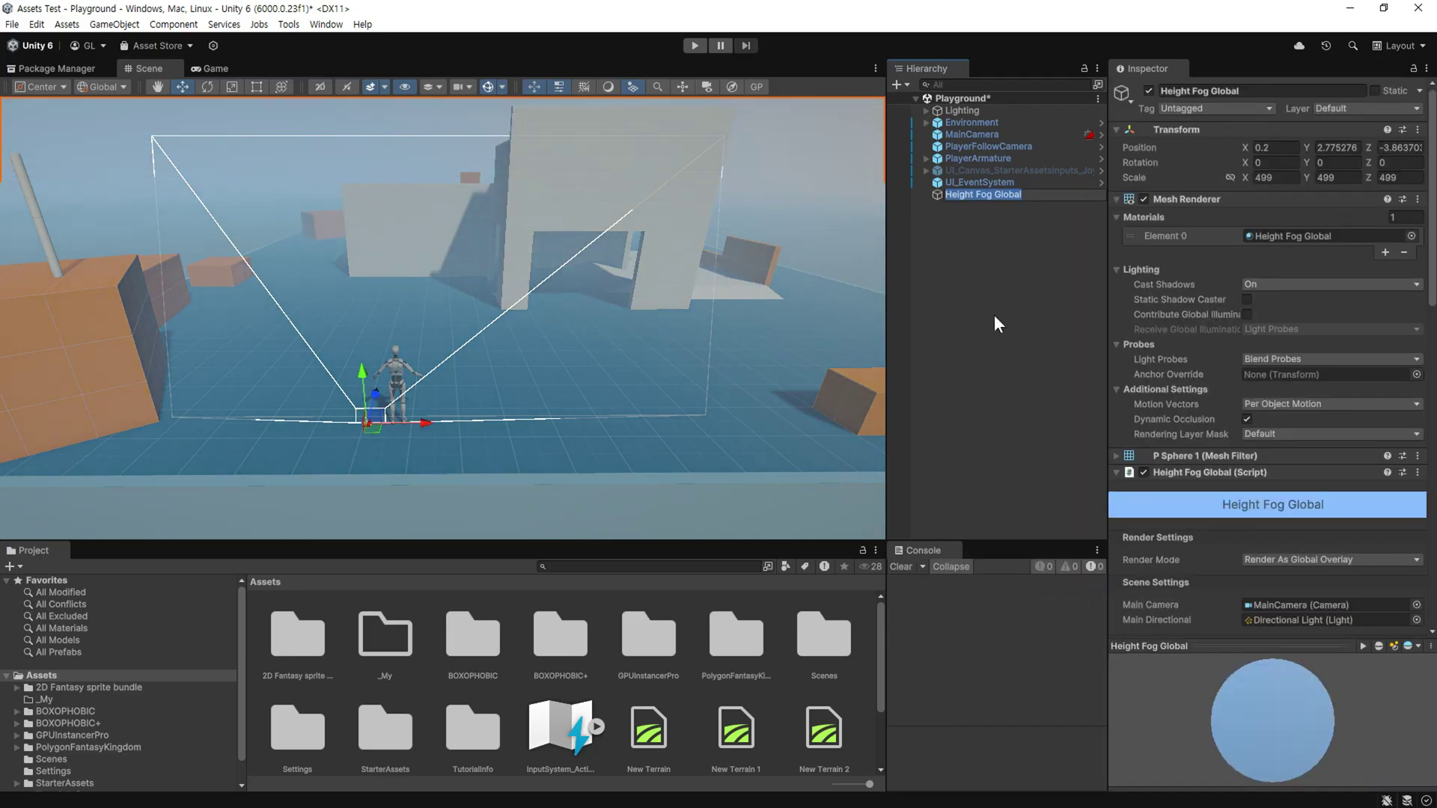
Deselect the fog, enter Play mode, and move the character around the level.
click(973, 252)
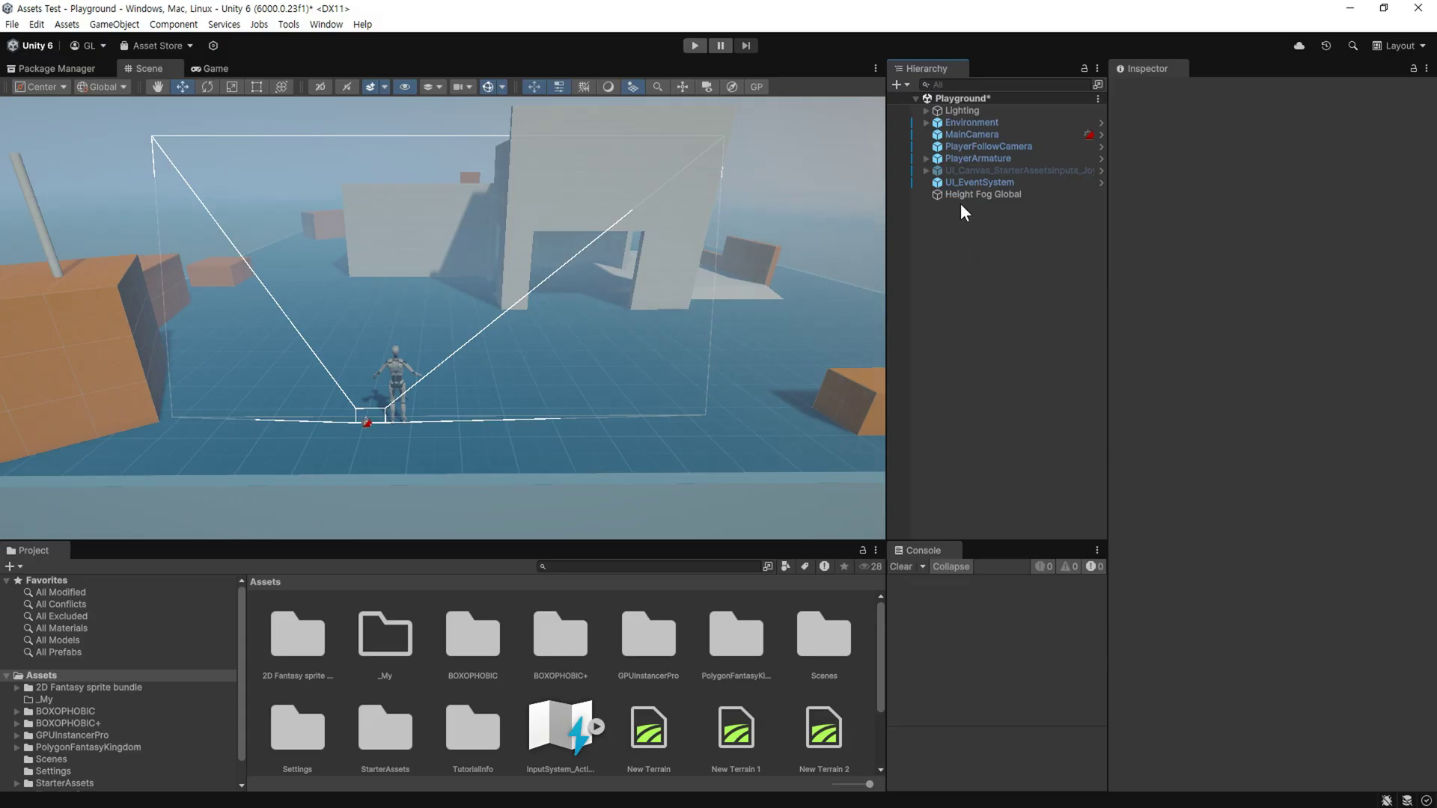
key(ctrl+p)
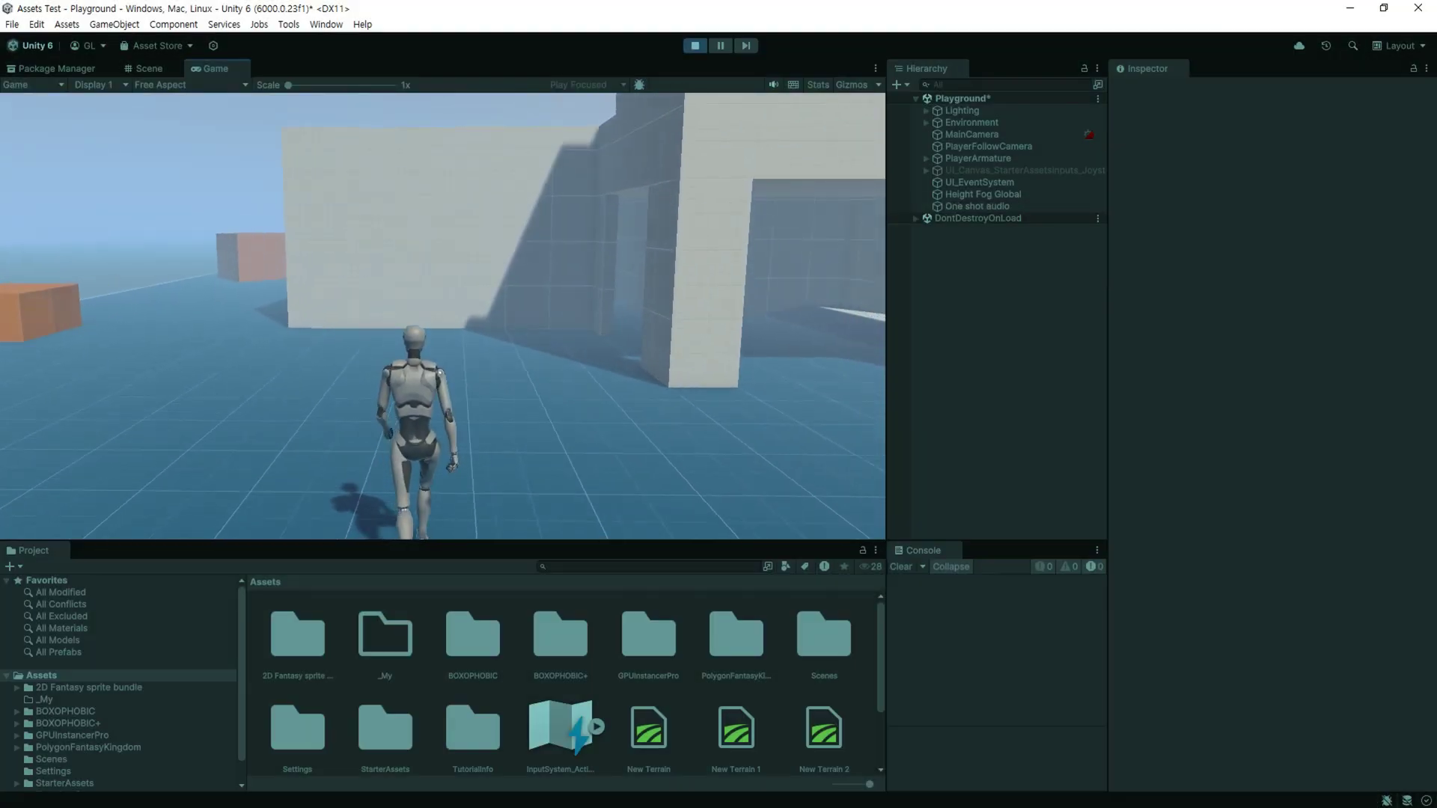
key(w)
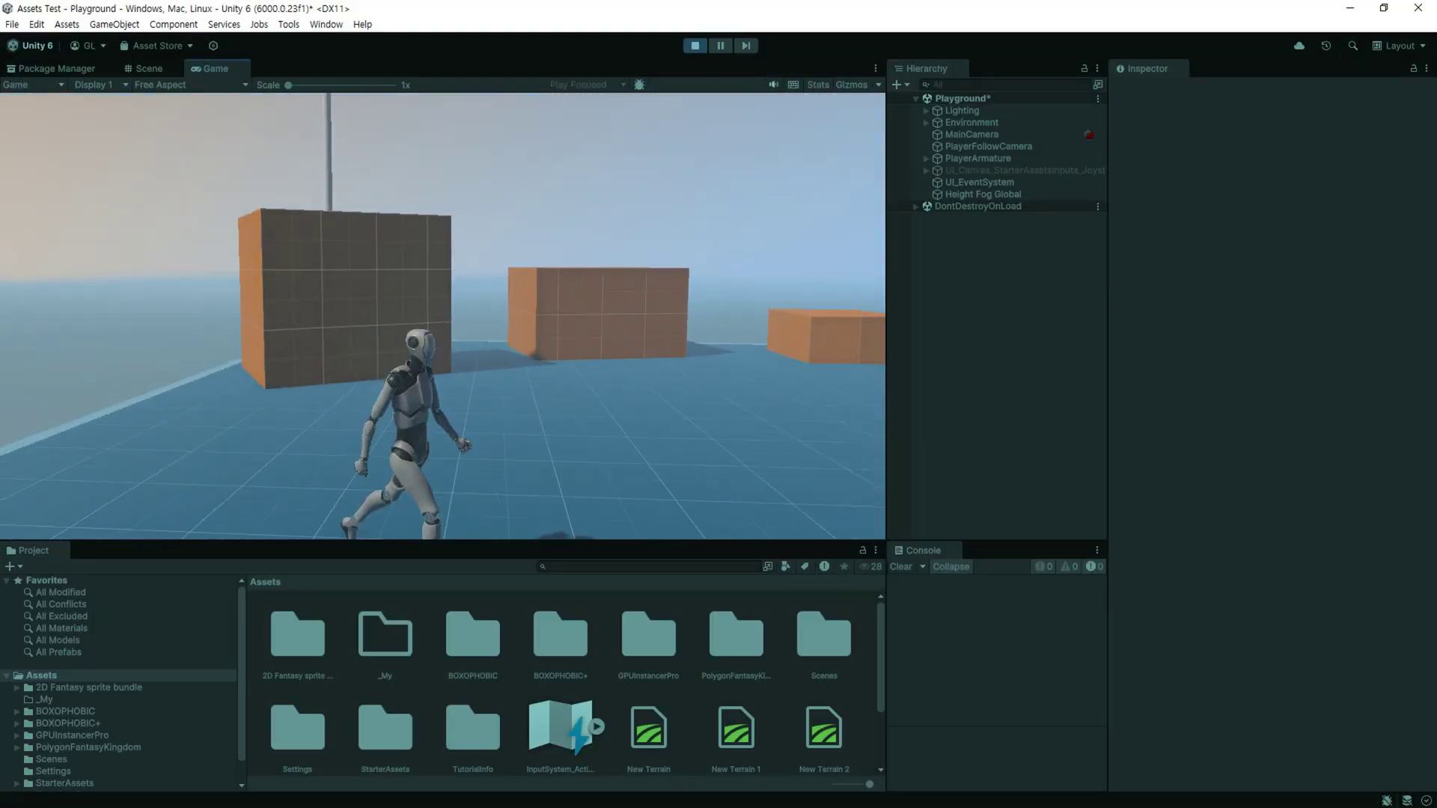
key(s)
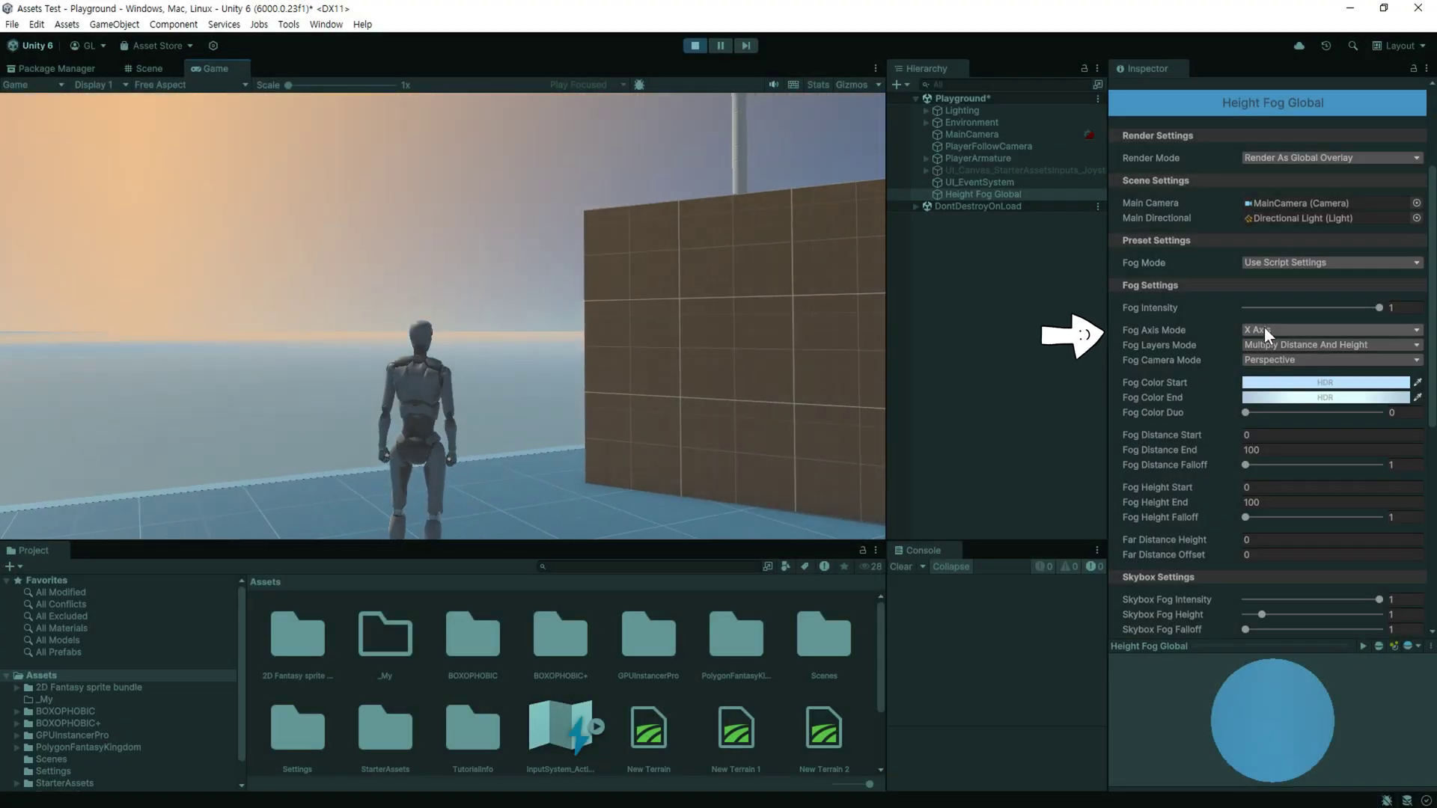
Switch Fog Axis Mode to Z Axis, then set it back to X Axis.
click(1264, 327)
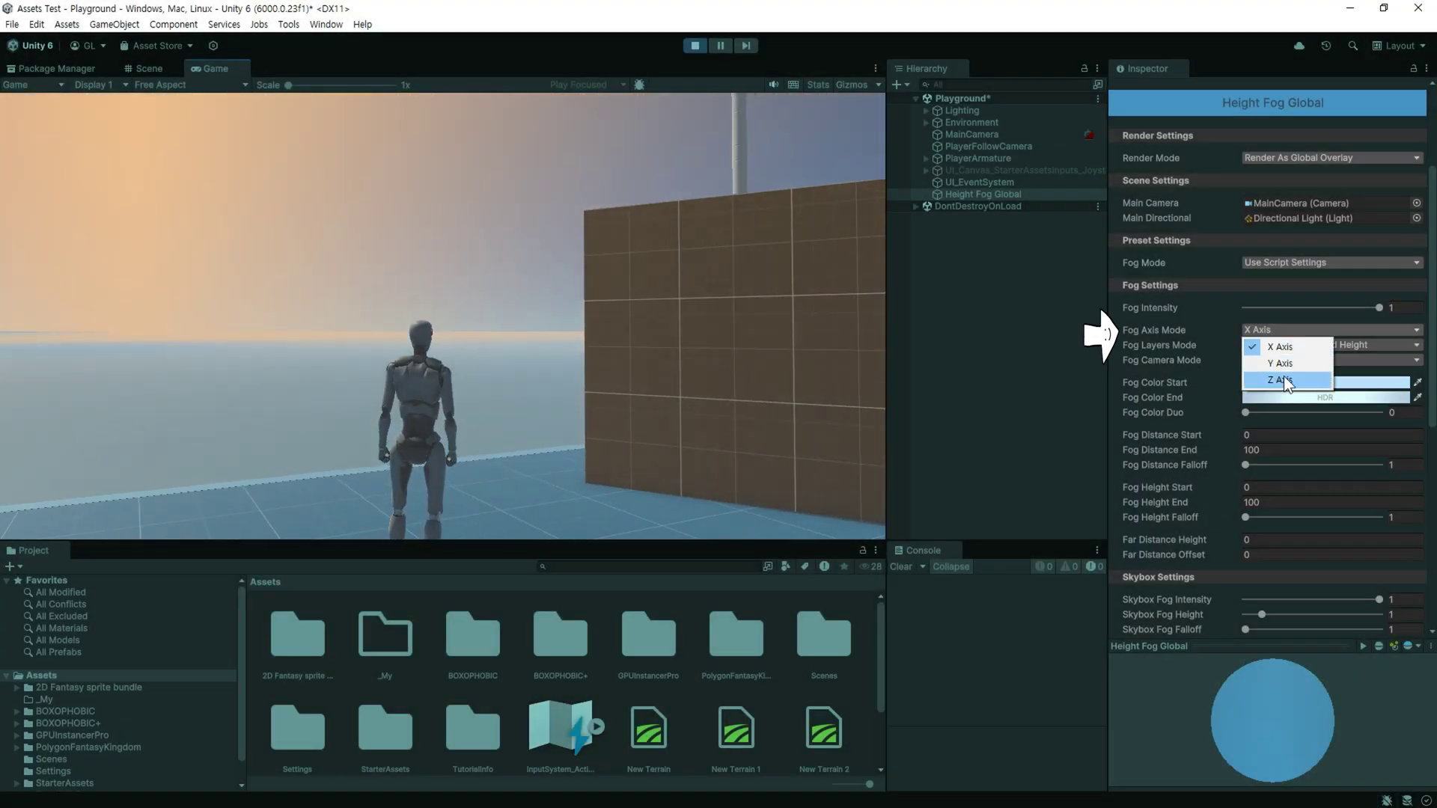
click(1283, 377)
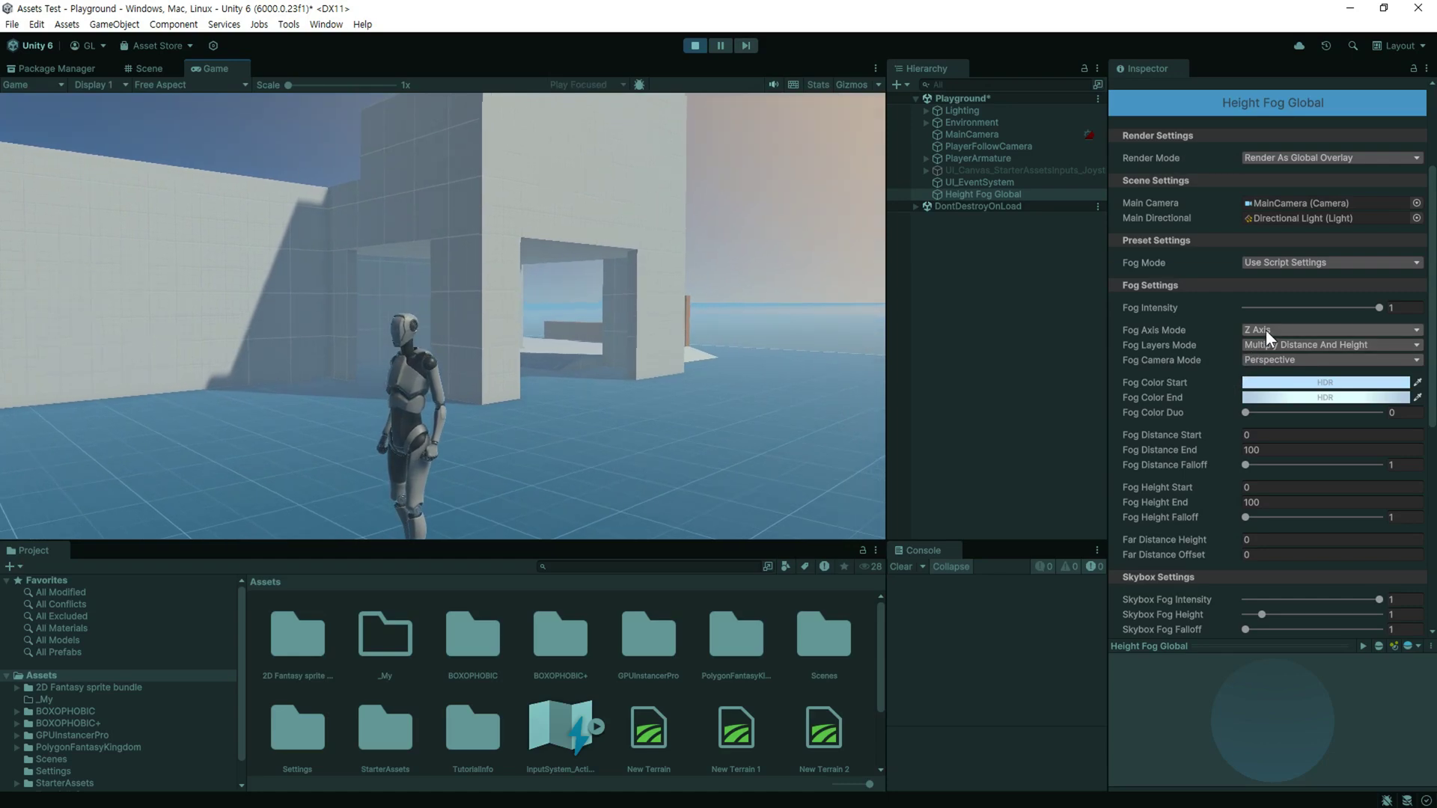
click(1265, 330)
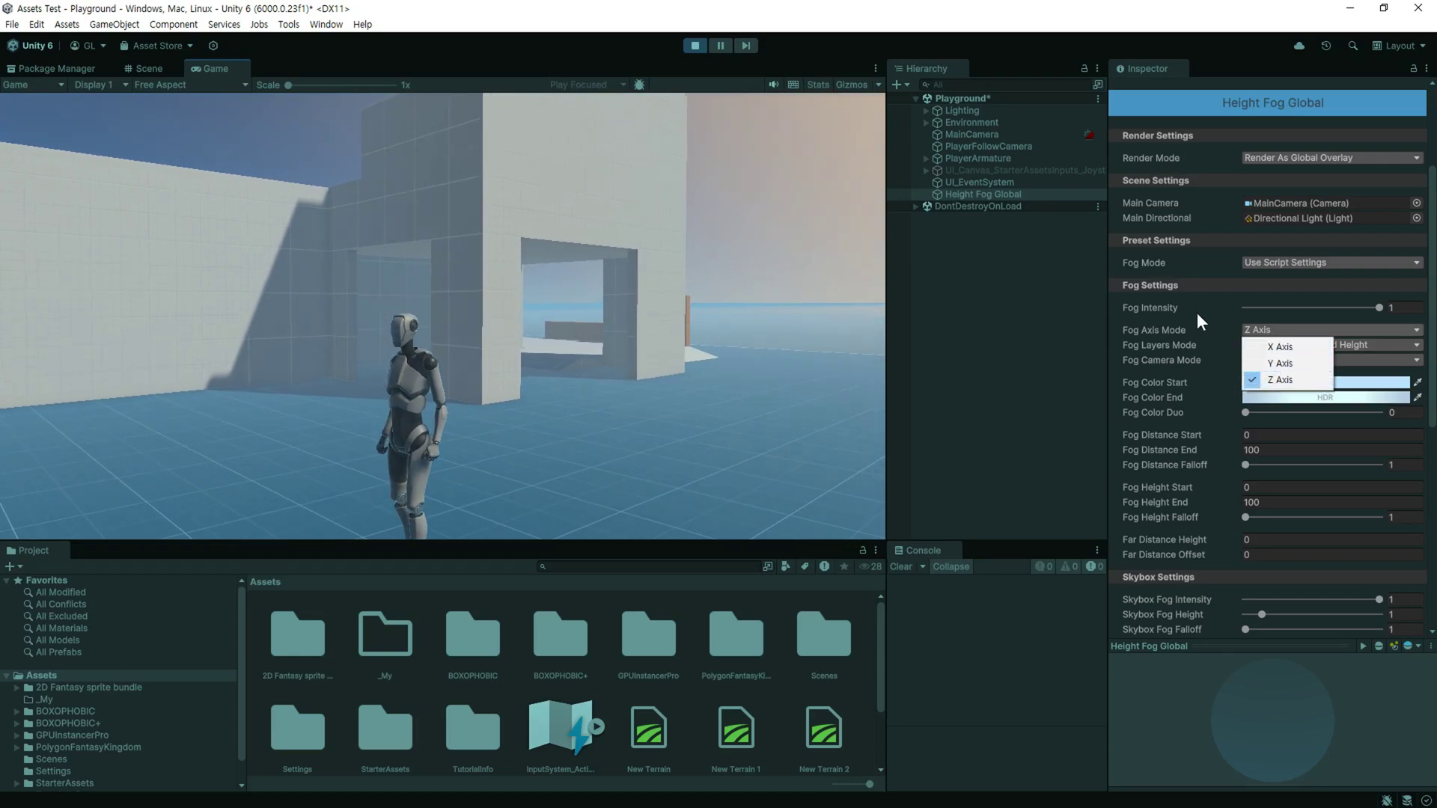
click(1291, 347)
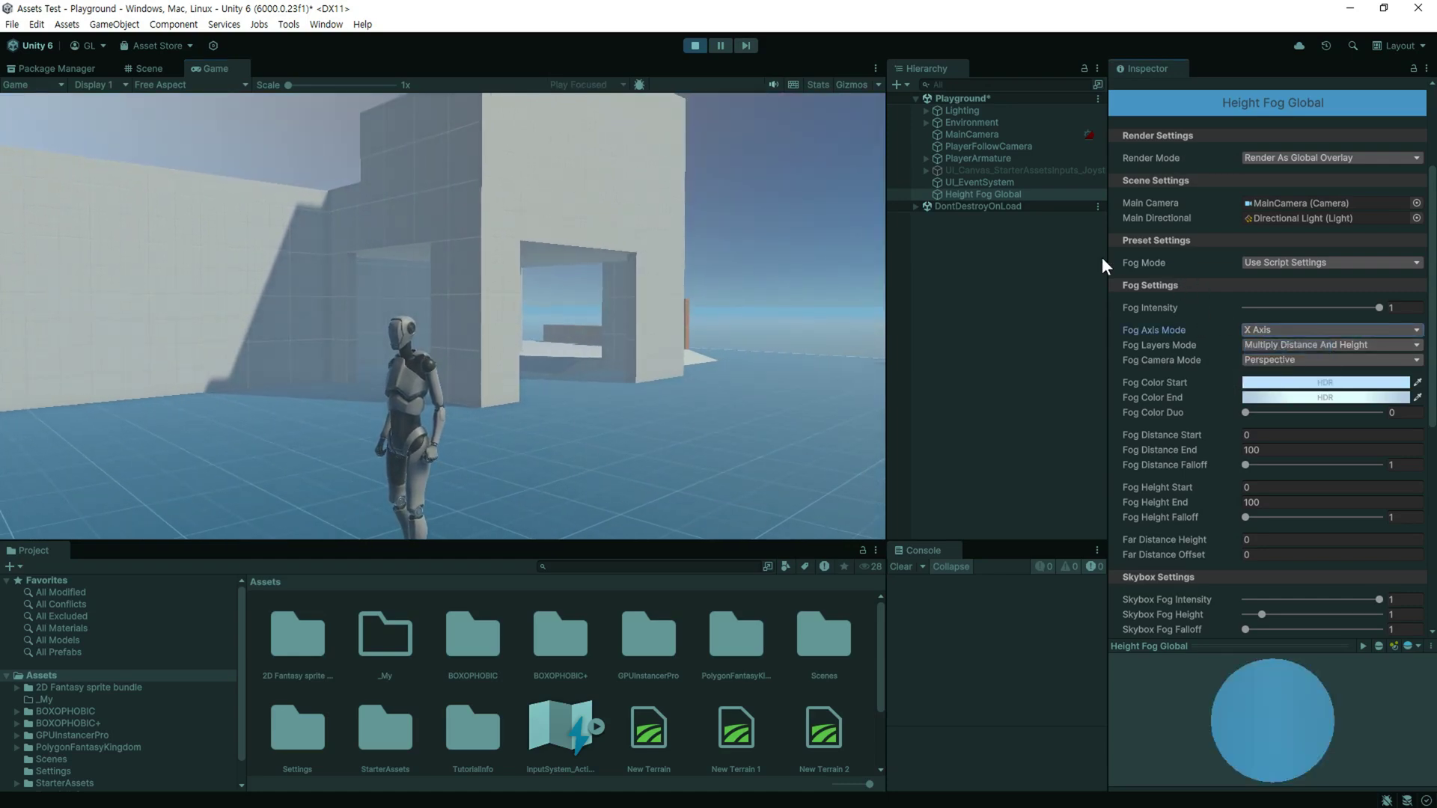
scroll(1148, 212, up, 4)
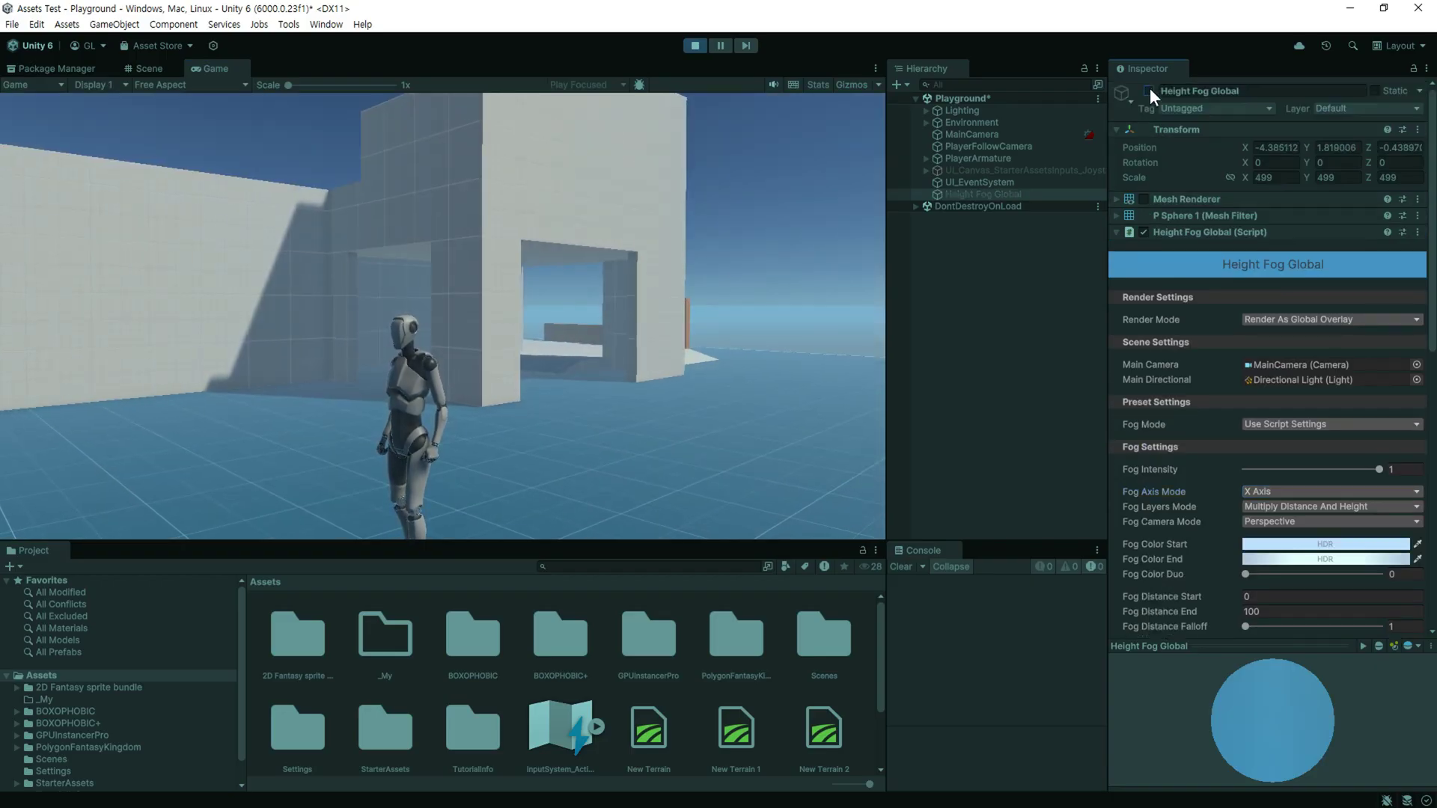
Set Fog Axis Mode to Y Axis and make Fog Color Start muted grey at intensity -1.
click(1150, 89)
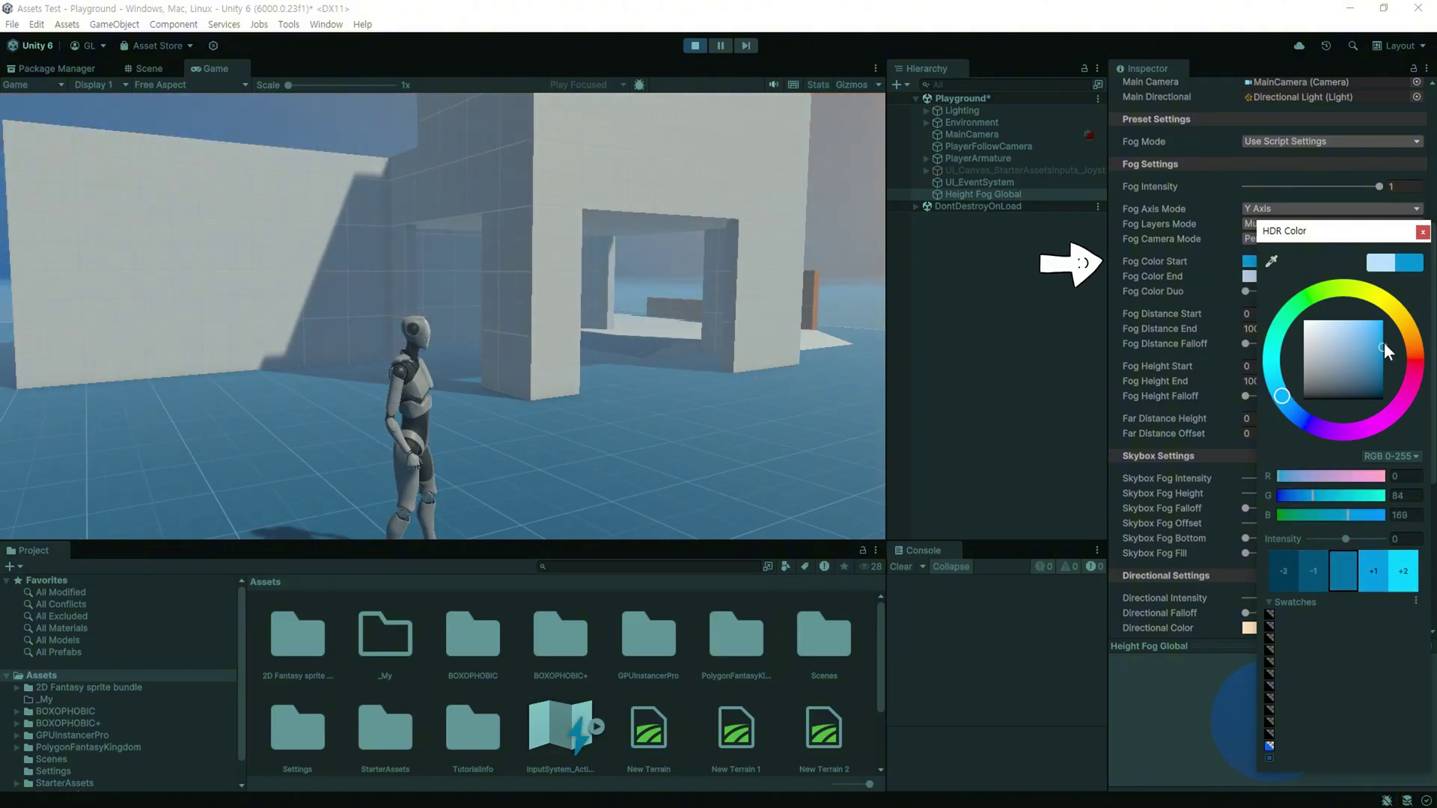
mouse_move(1330, 342)
mouse_down()
mouse_move(1314, 362)
mouse_move(1336, 341)
mouse_up()
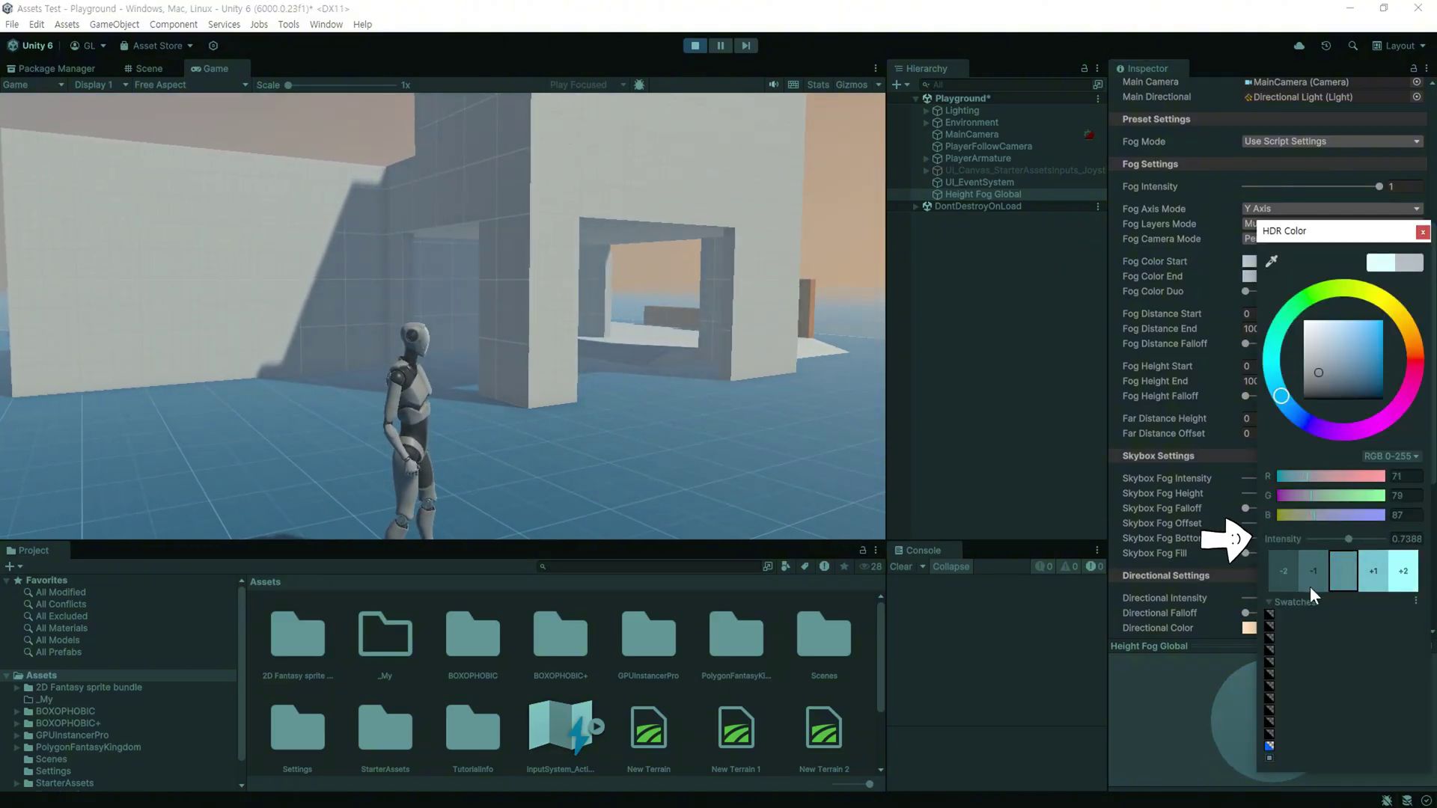
double_click(1405, 539)
text(0)
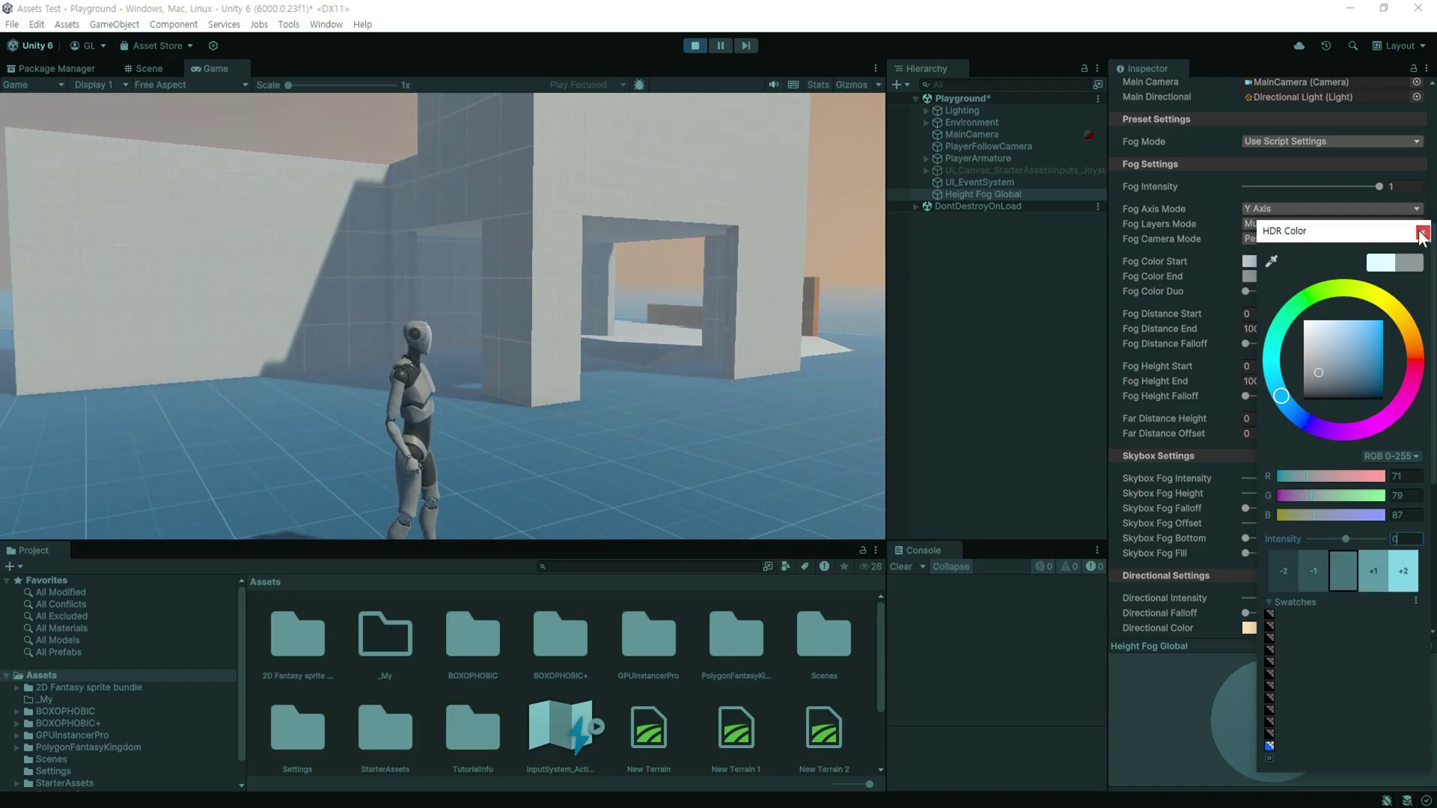
drag(1345, 539, 1343, 539)
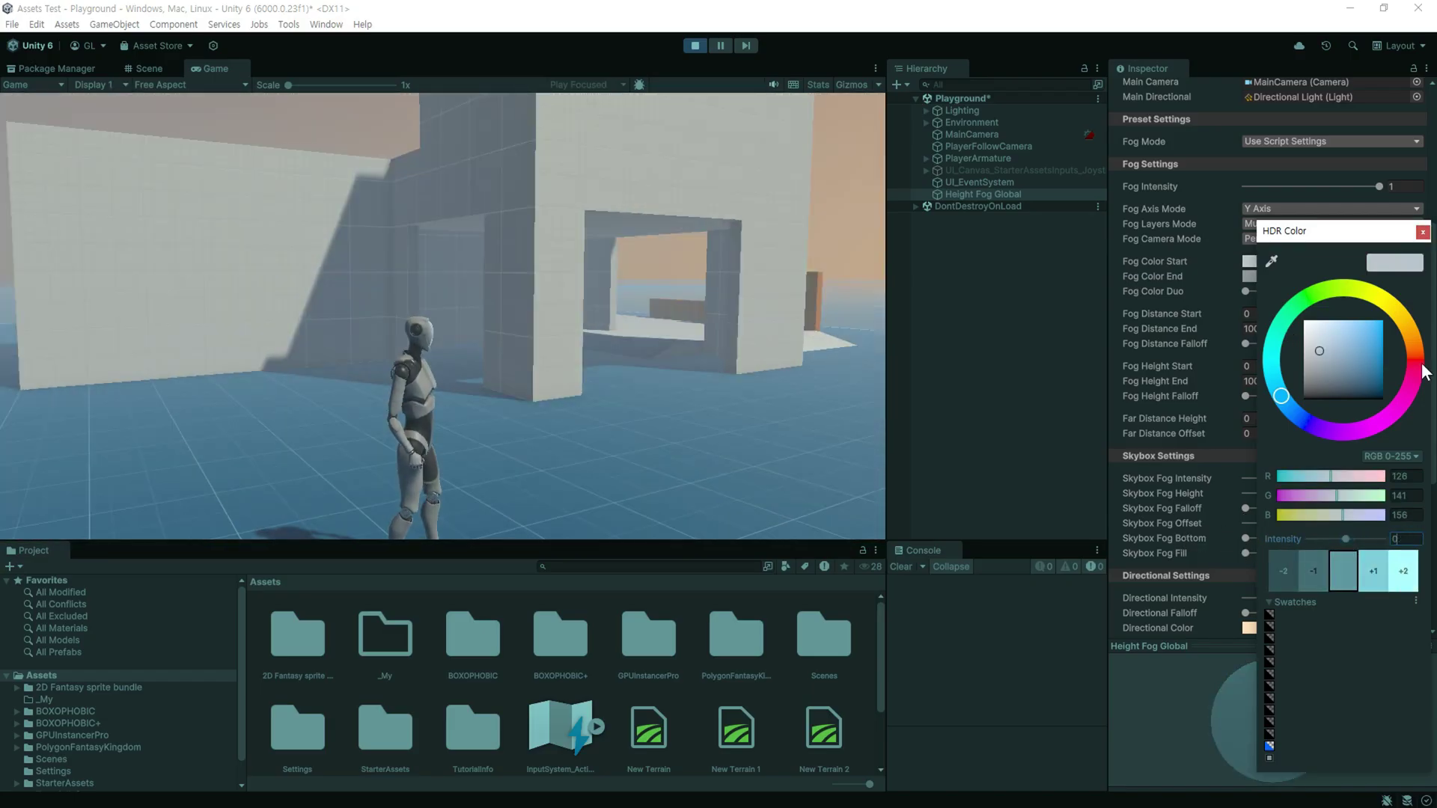
click(1422, 231)
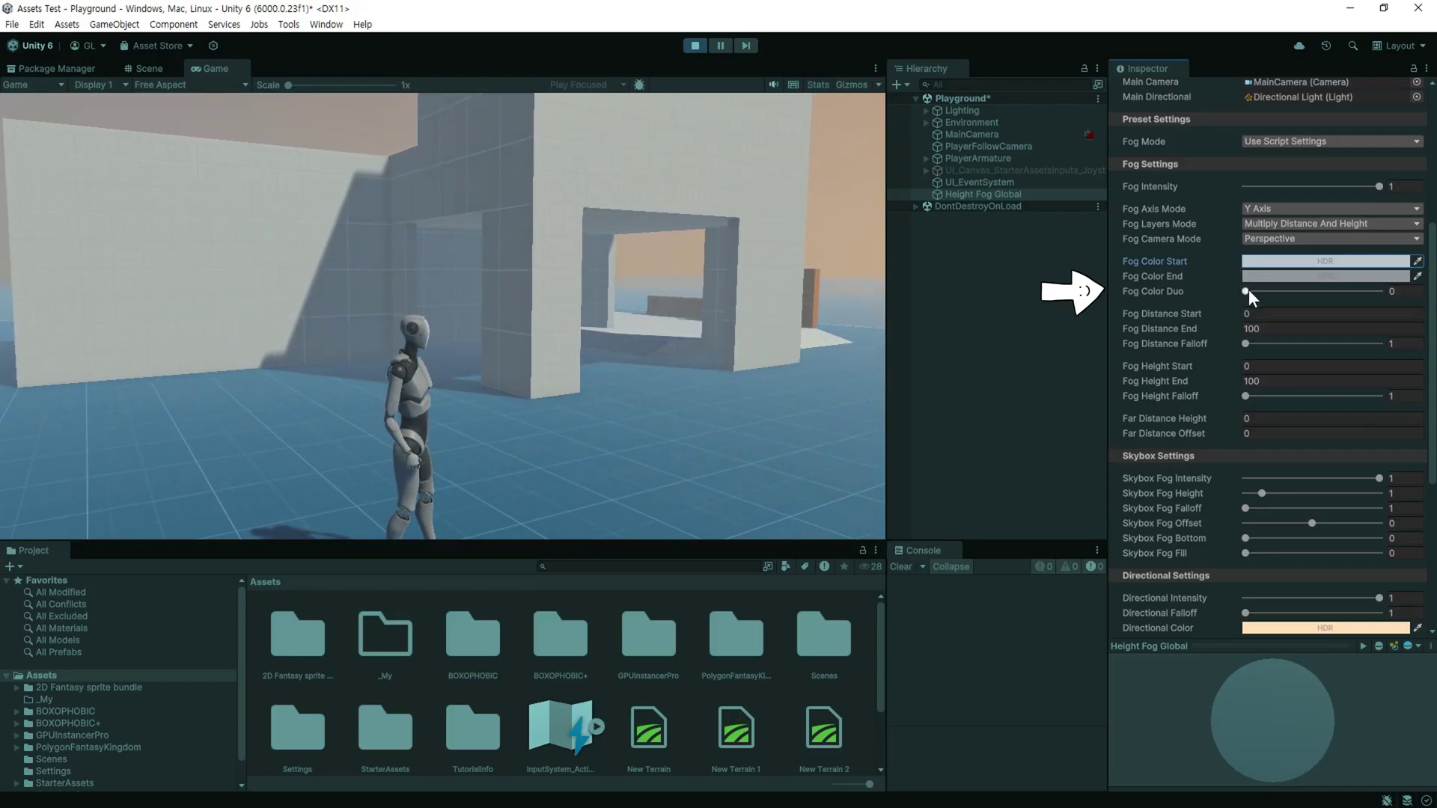
Raise the Fog Color Duo blend, set Fog Distance End to 10, and increase Distance Falloff.
click(1260, 292)
mouse_move(1290, 298)
mouse_down()
mouse_move(1180, 297)
mouse_move(1312, 312)
mouse_up()
drag(813, 342, 1321, 342)
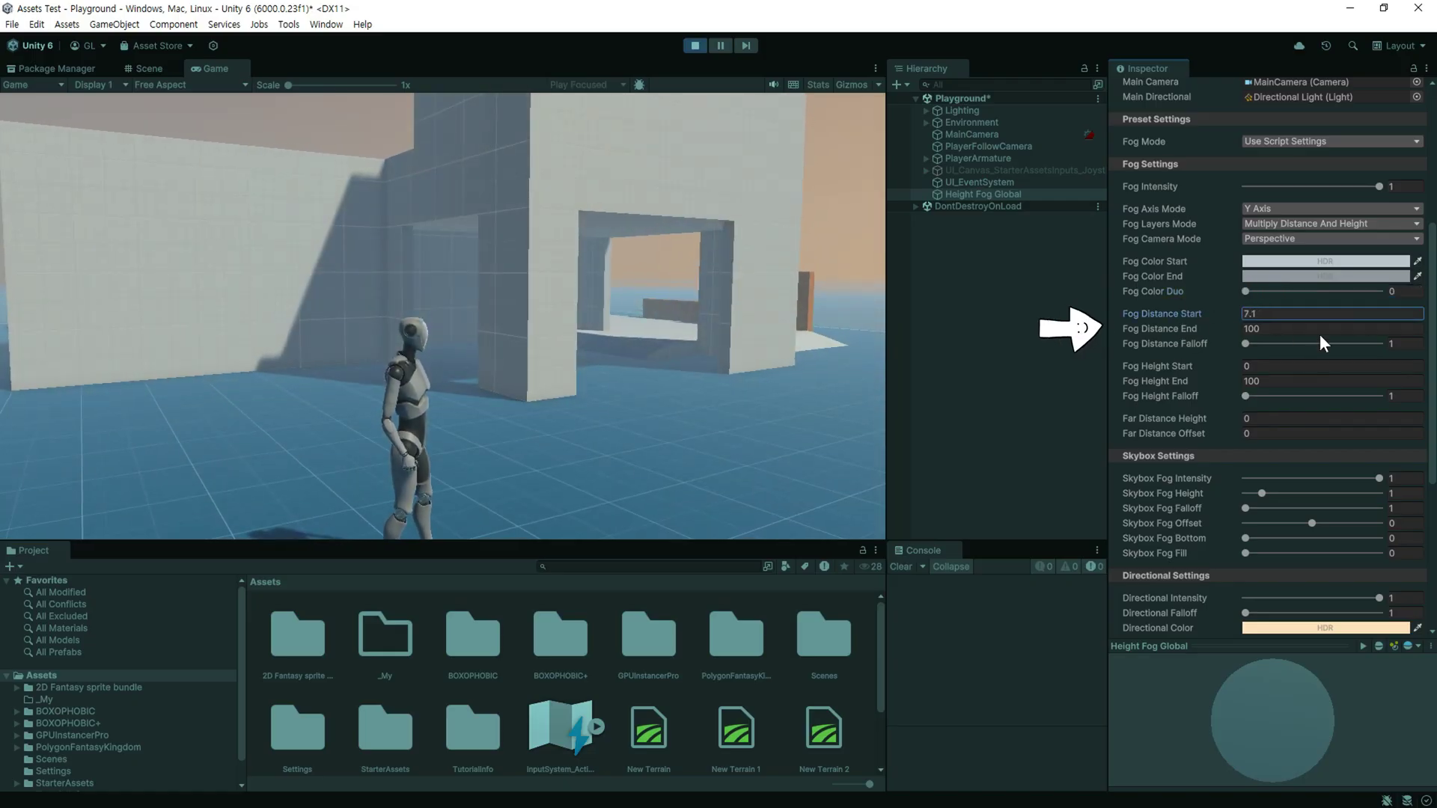
mouse_move(1431, 337)
mouse_down()
mouse_move(1197, 329)
mouse_move(277, 357)
mouse_up()
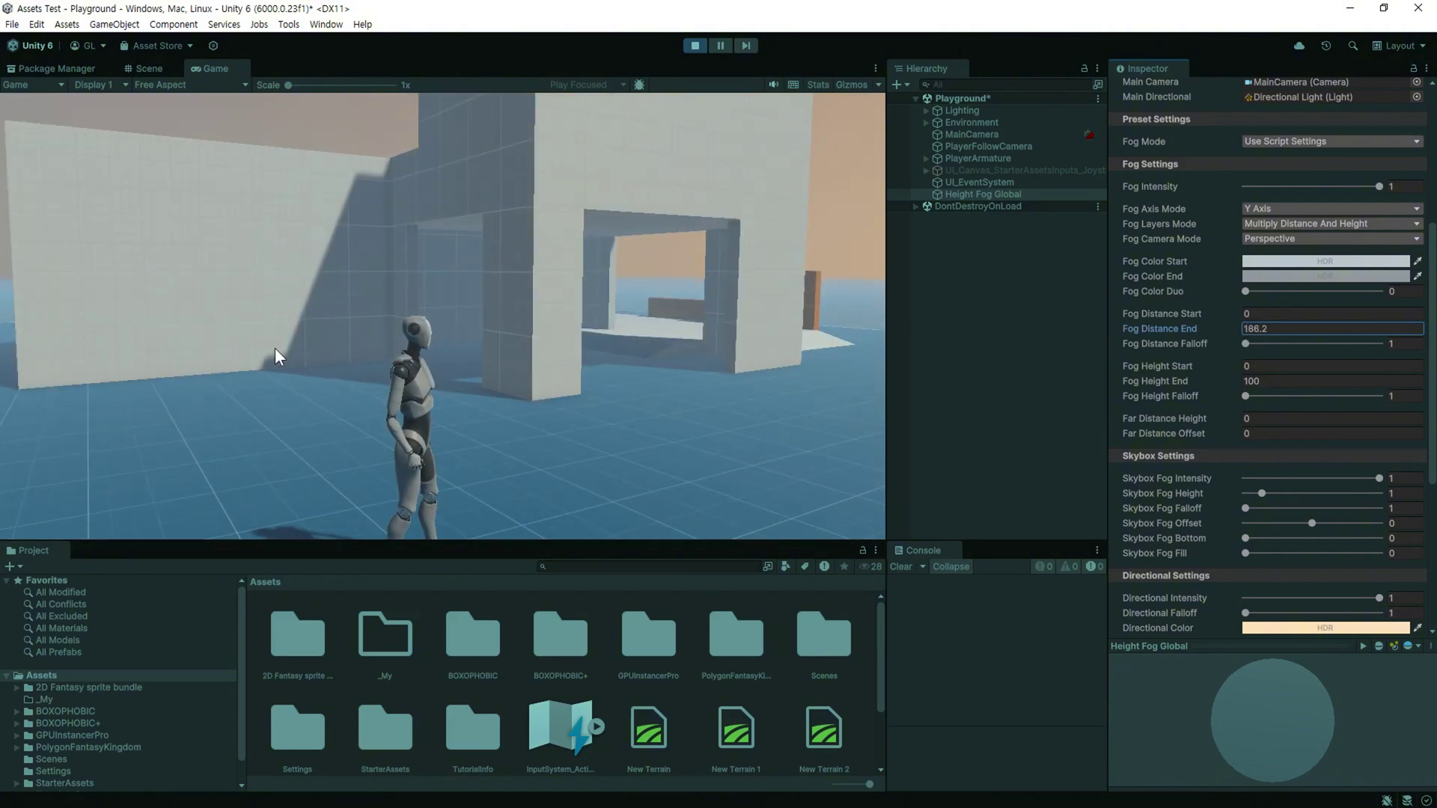
drag(1274, 333, 1216, 331)
click(1388, 343)
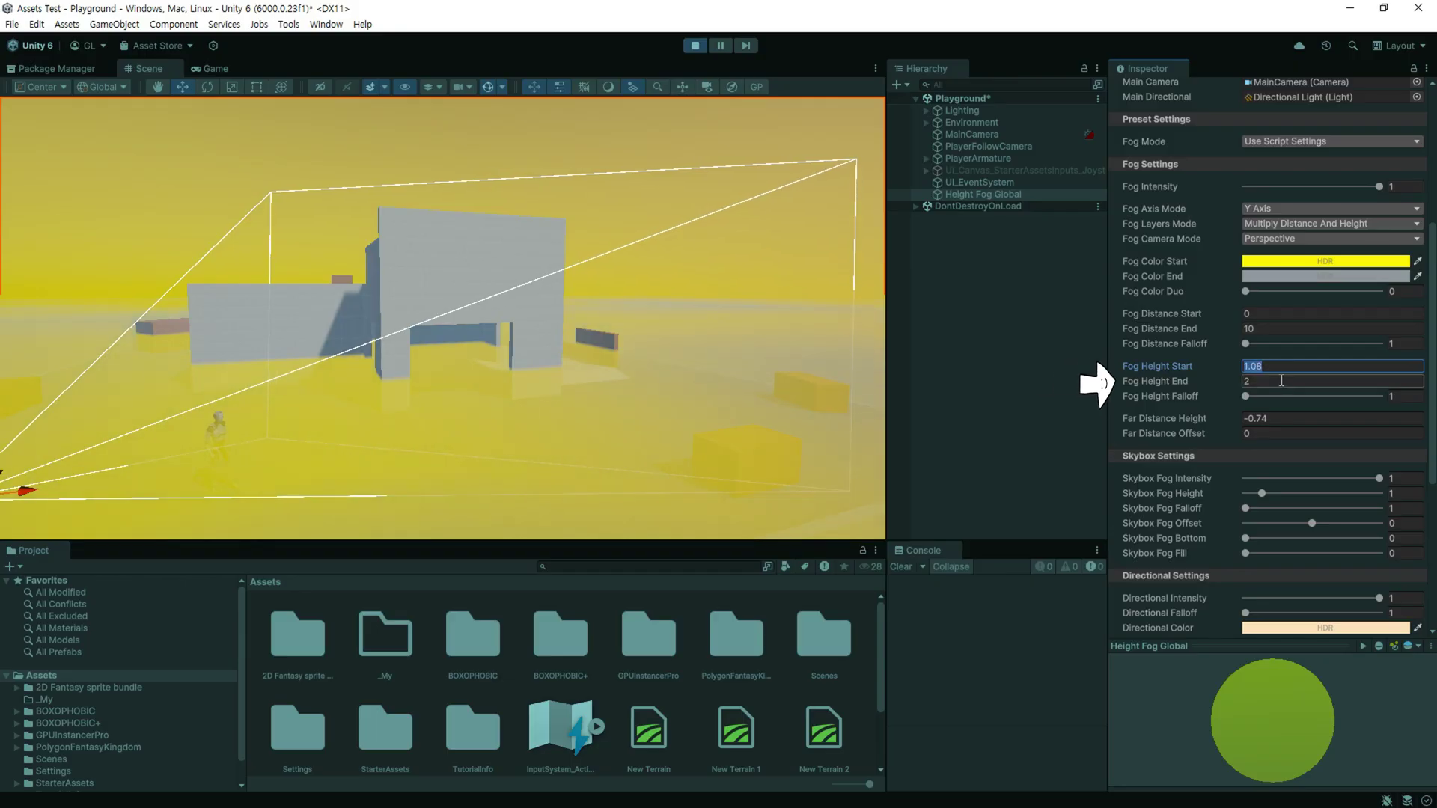
Set Fog Height Start 0, Fog Height End 1, and Fog Height Falloff 8.
text(0)
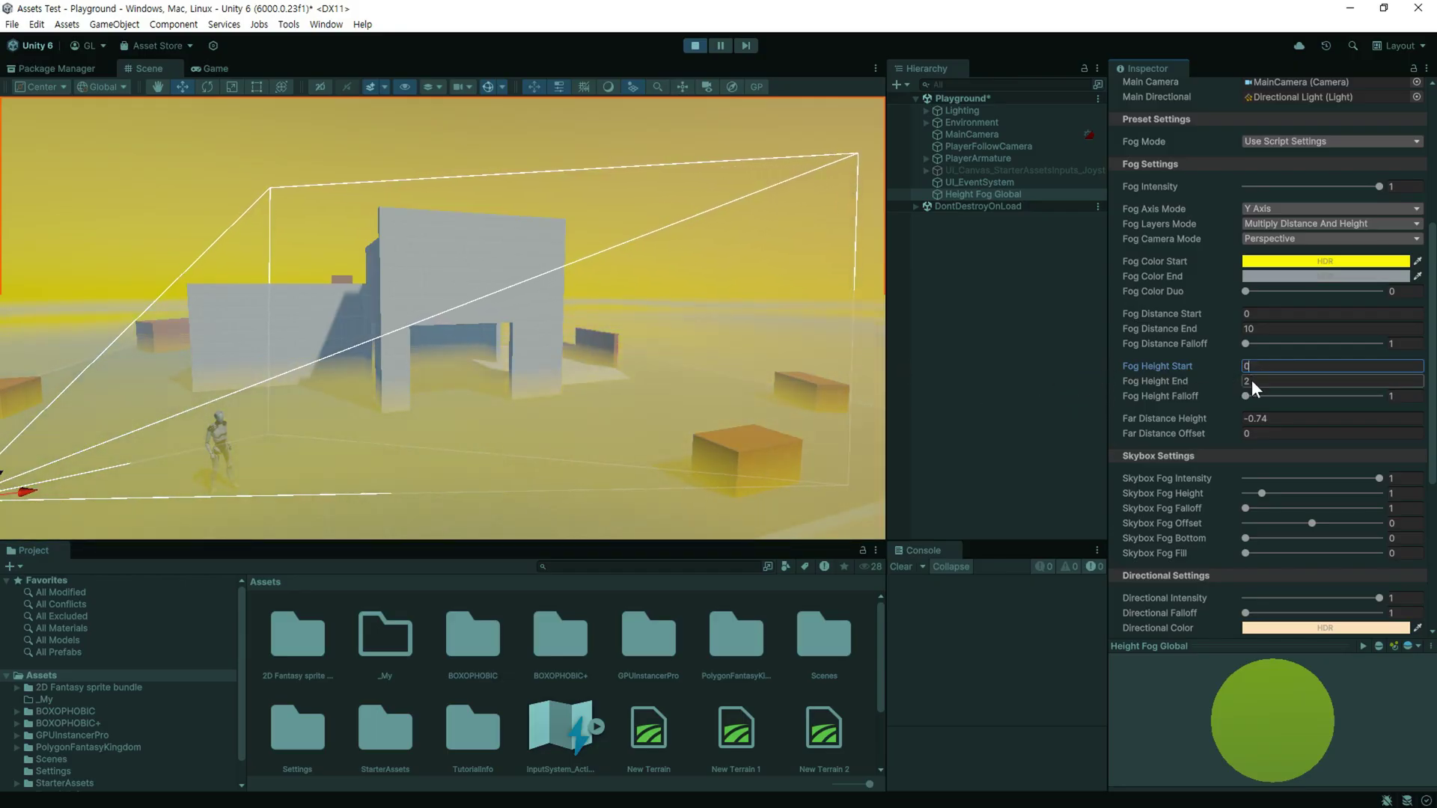
click(1277, 381)
text(0)
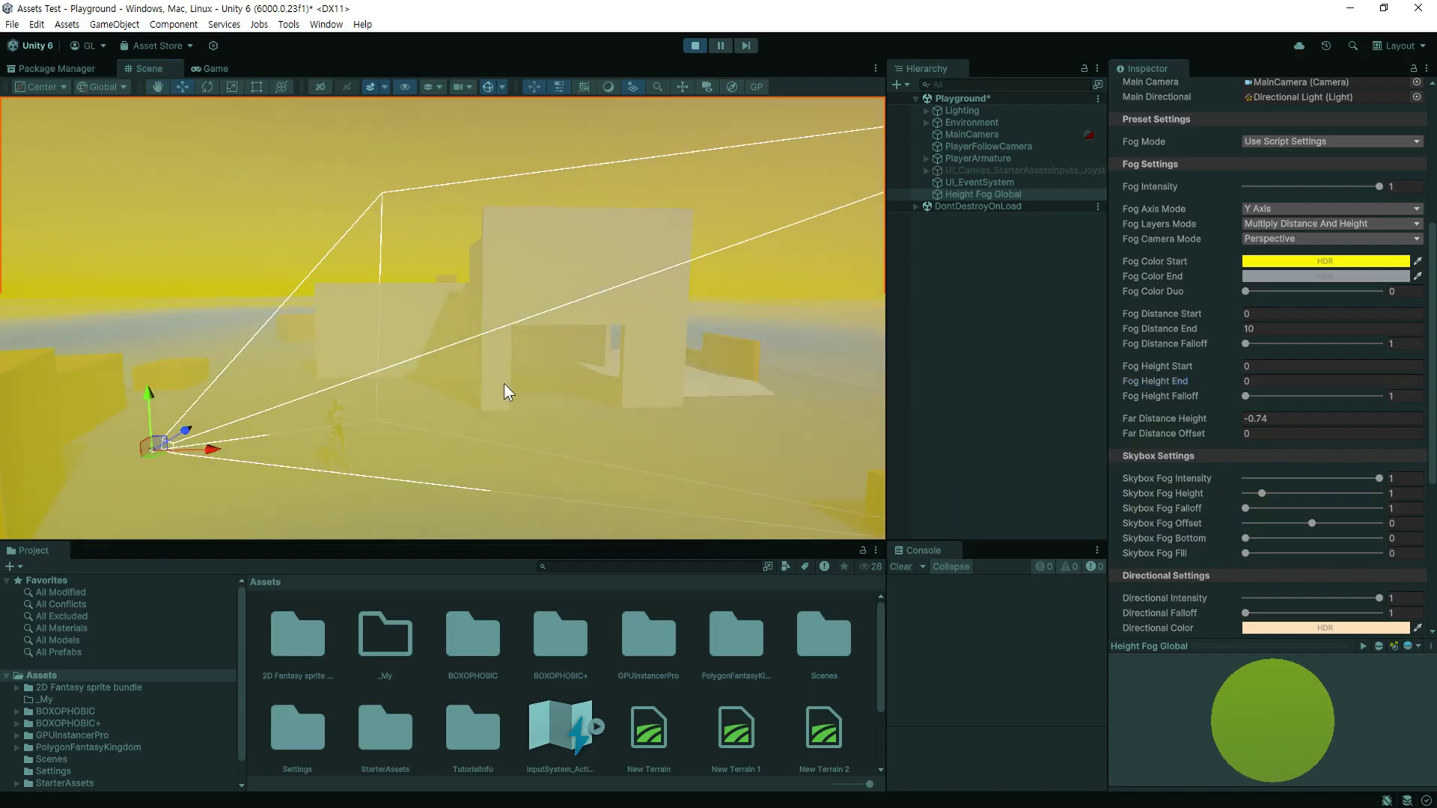
scroll(521, 348, down, 2)
click(1252, 381)
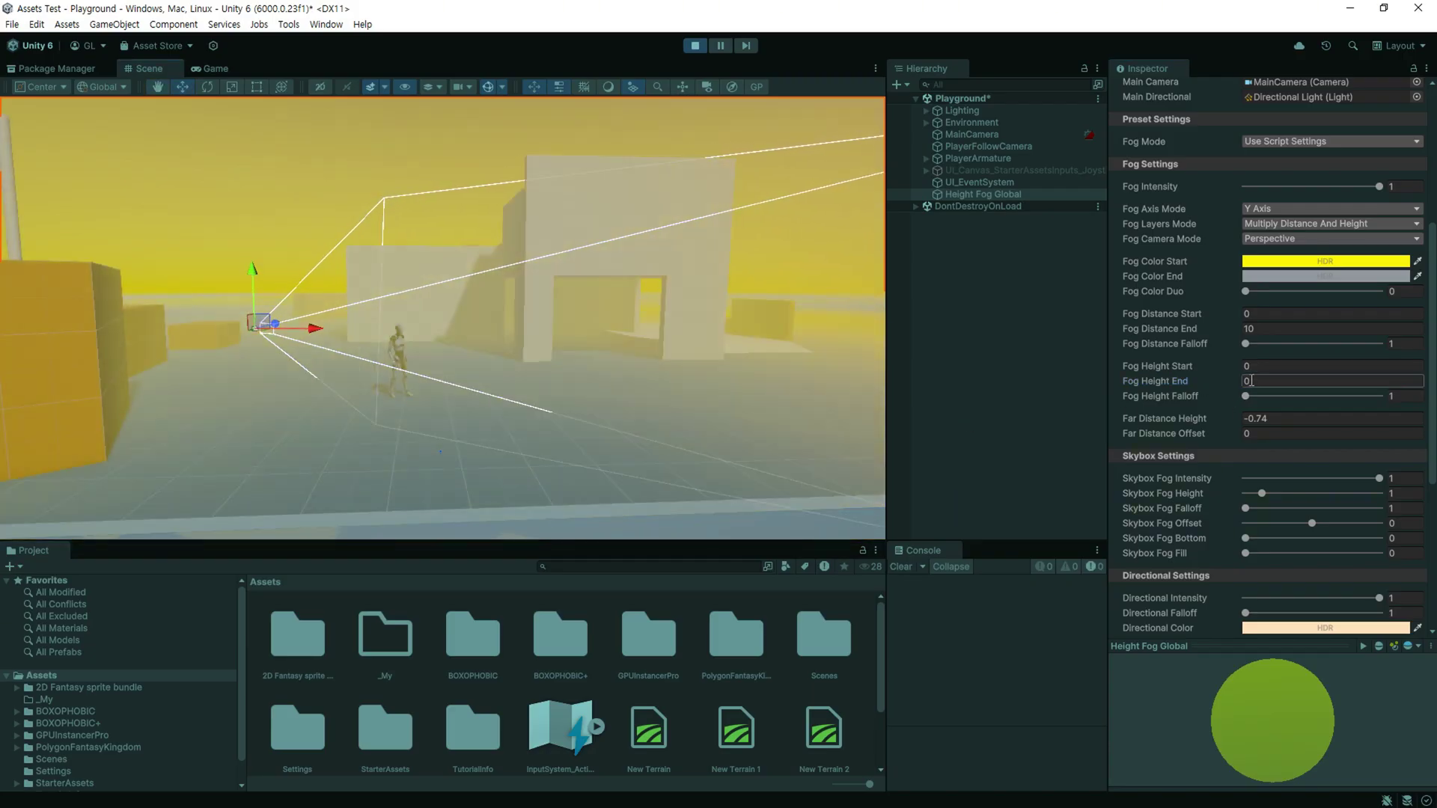
drag(1189, 383, 1202, 380)
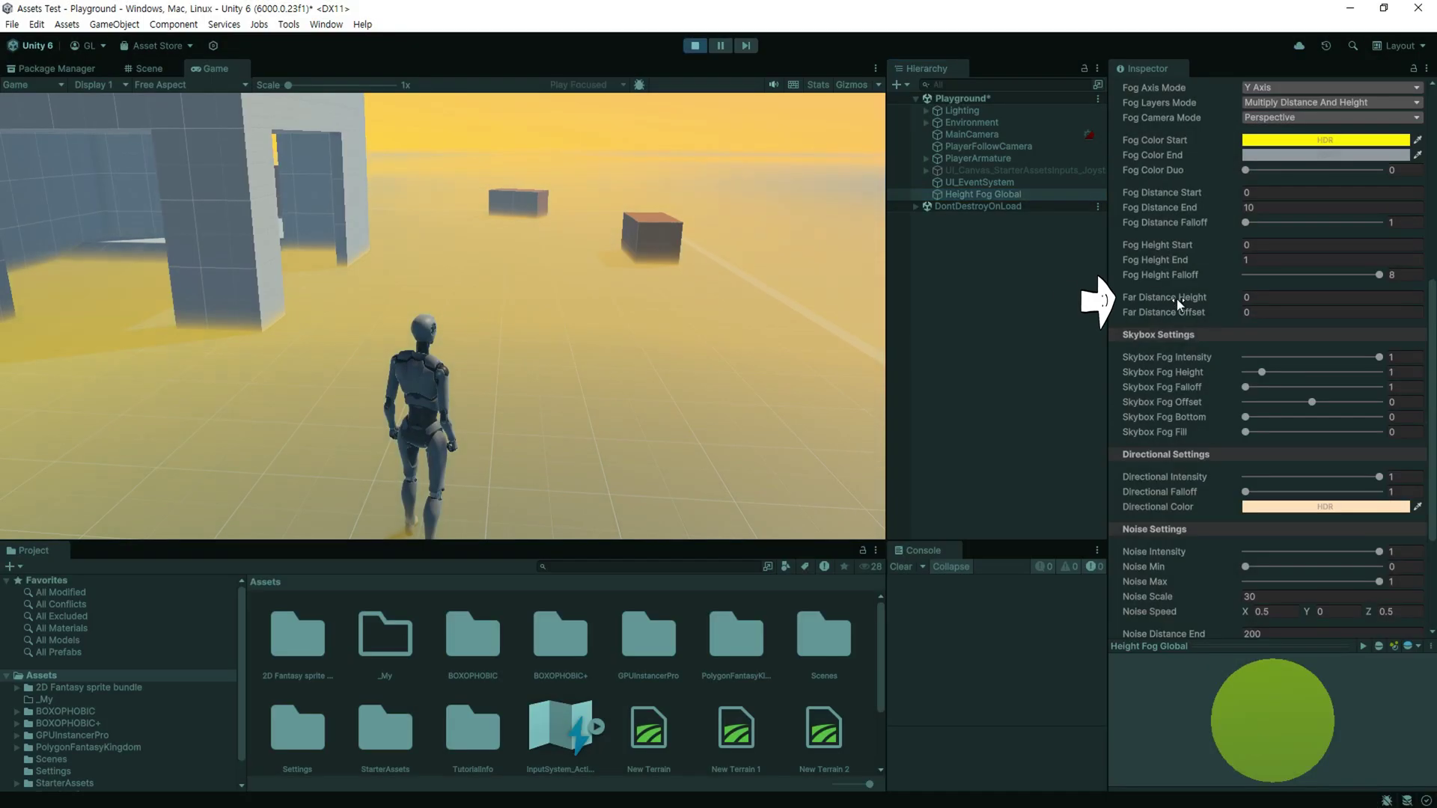
Adjust Far Distance Height, set Skybox Fog Intensity to 1 and Skybox Fog Height to 0.51.
drag(1224, 298, 1281, 293)
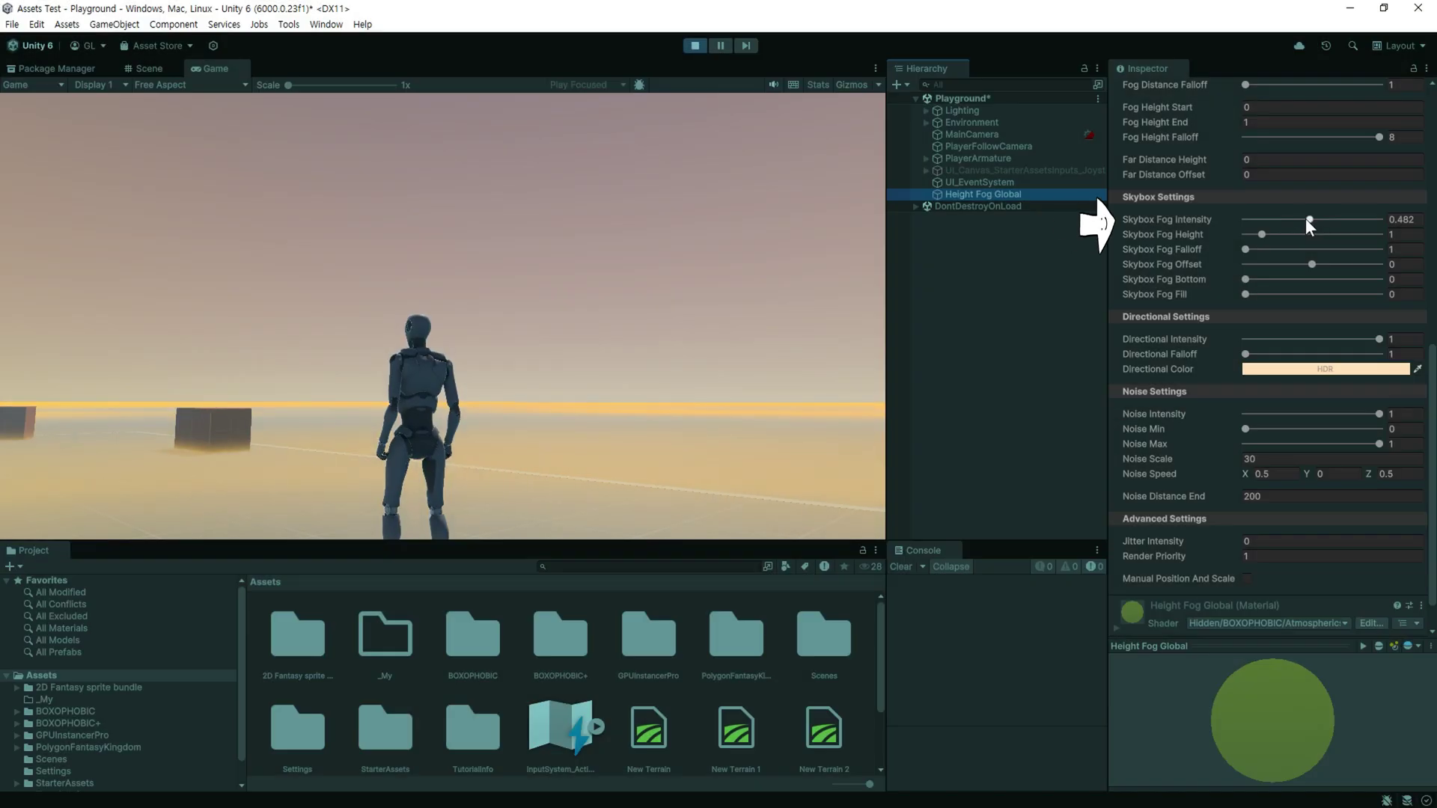
drag(1309, 220, 1379, 220)
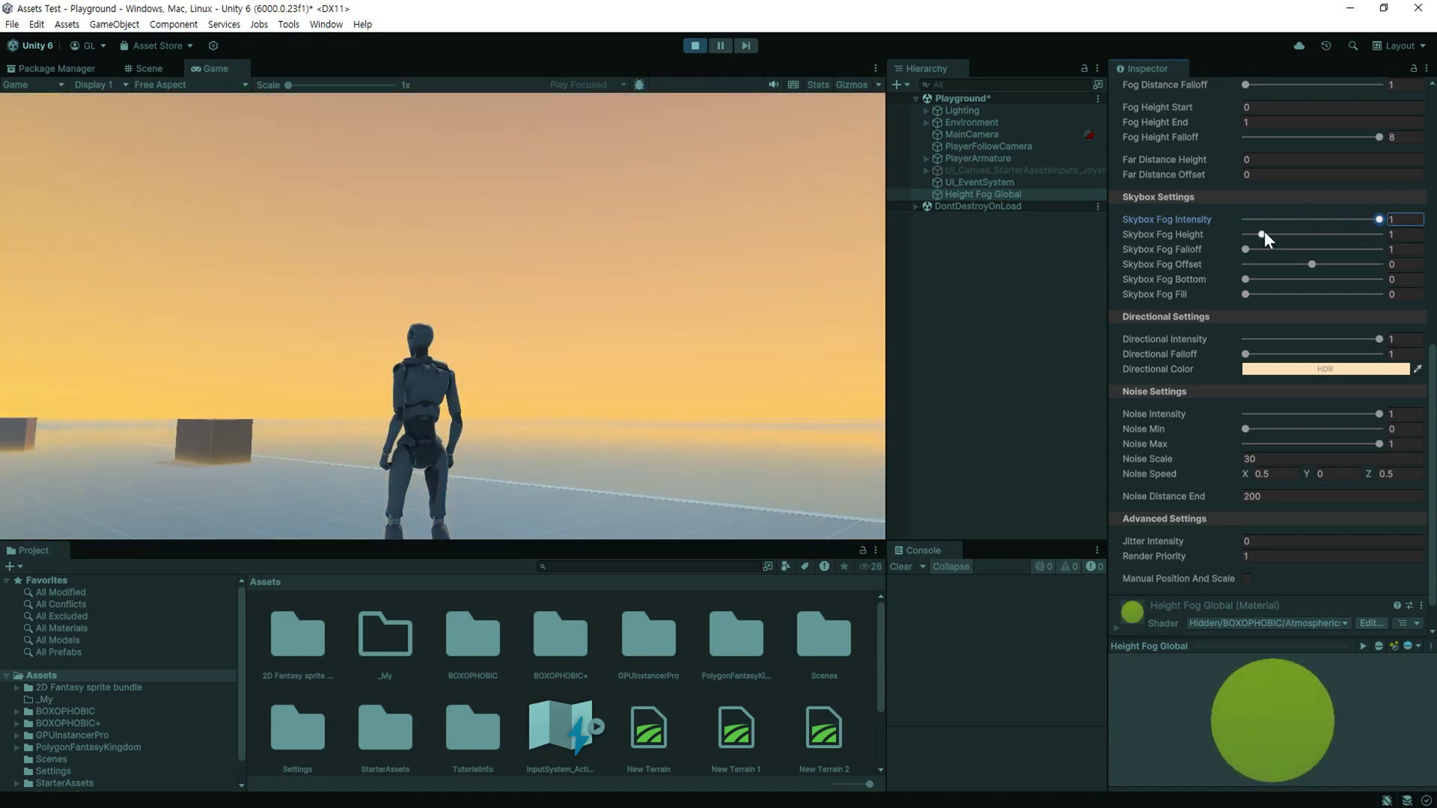
mouse_move(1263, 233)
mouse_down()
mouse_move(1328, 241)
mouse_move(1263, 236)
mouse_up()
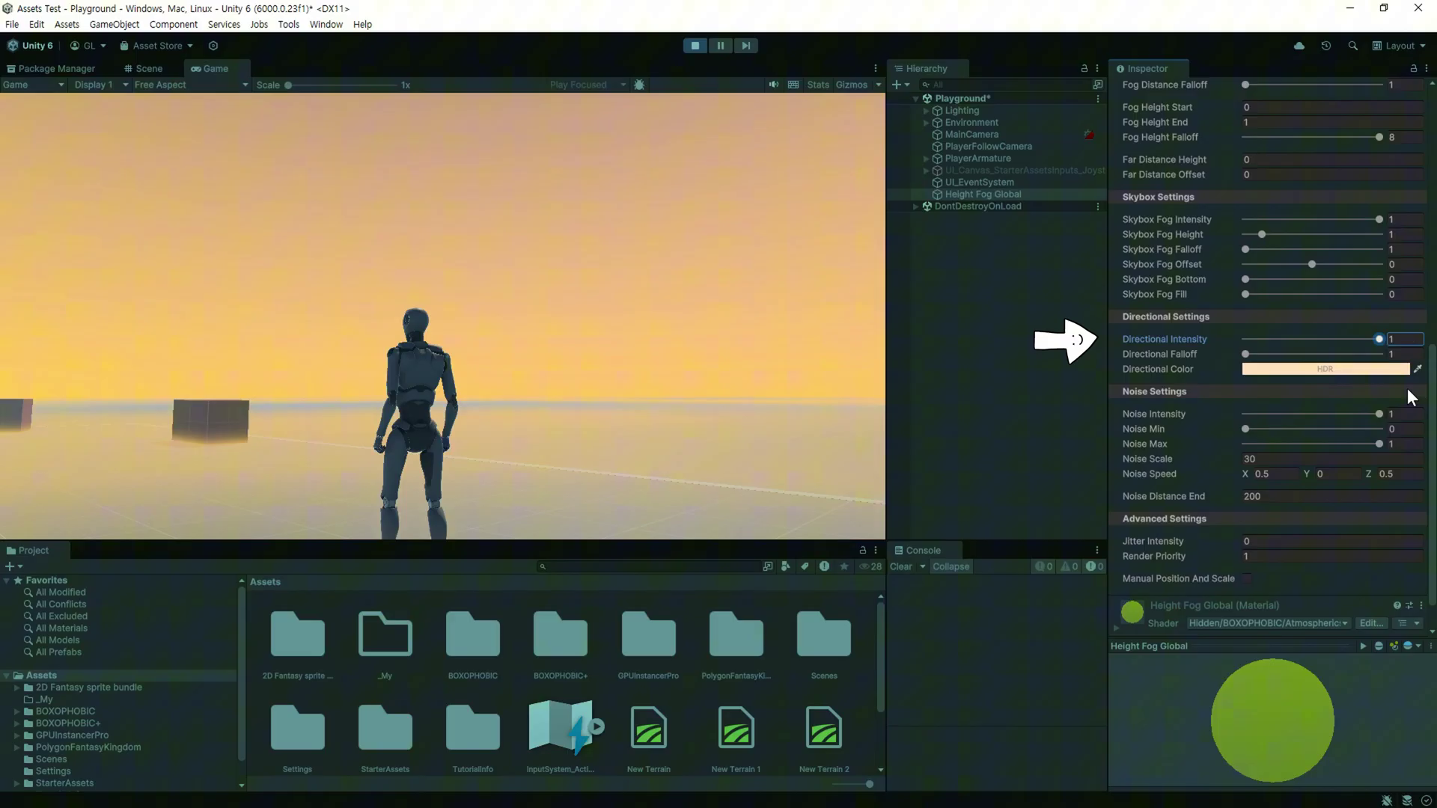
Tint the Directional Color pink in the HDR colour picker.
click(1392, 369)
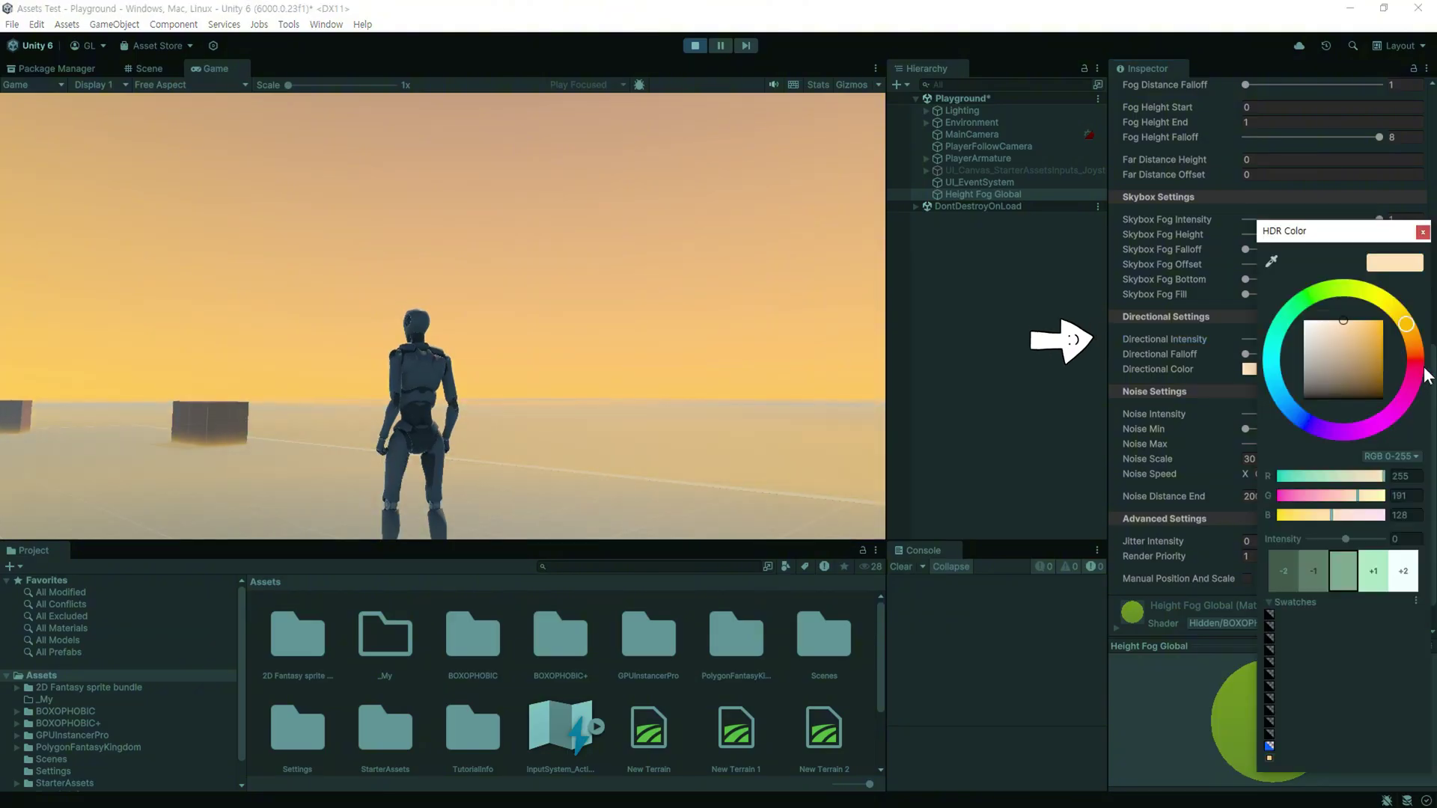
mouse_move(1332, 314)
mouse_down()
mouse_move(1367, 339)
mouse_move(1331, 357)
mouse_move(1352, 352)
mouse_up()
key(Return)
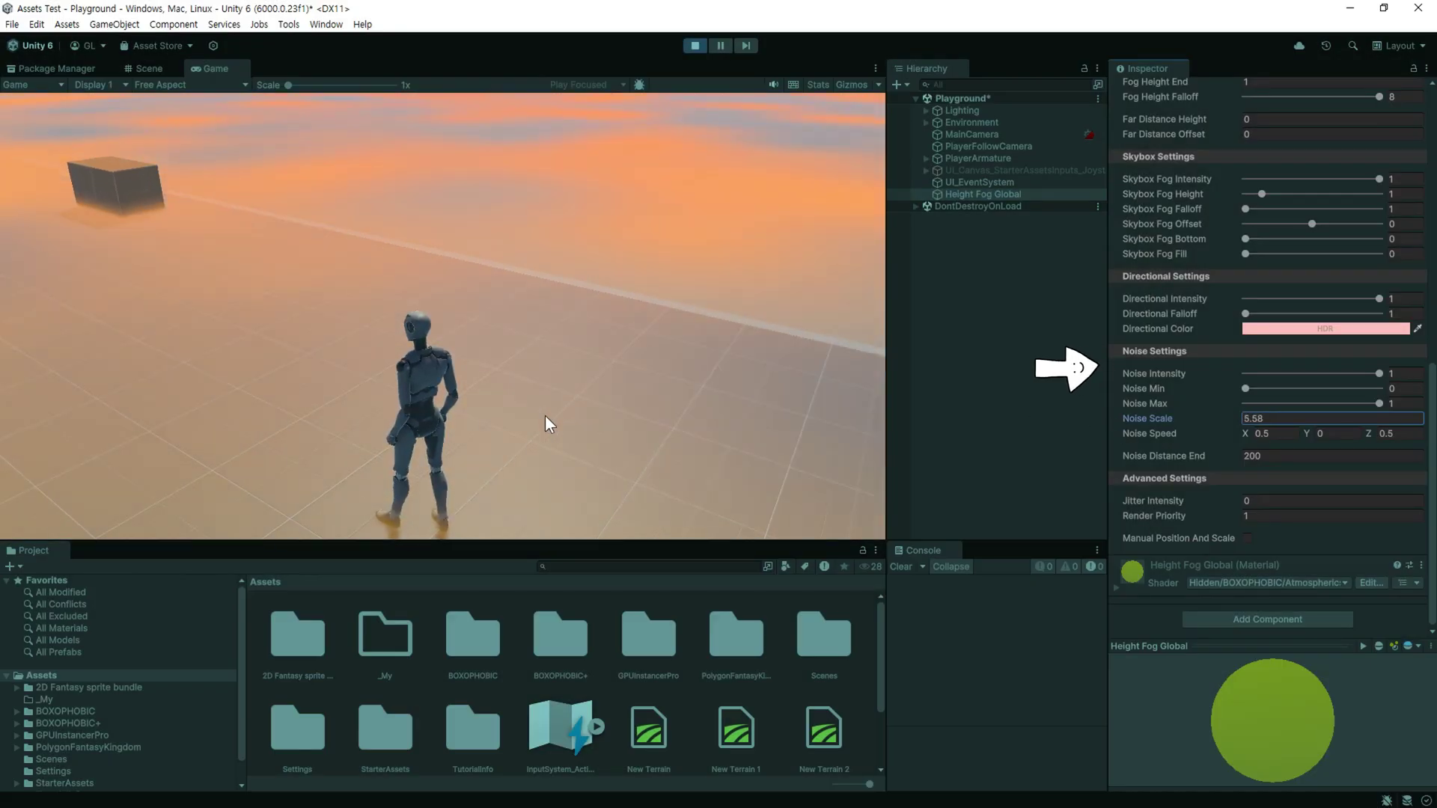
Set Noise Scale to 1.1, fade Noise Intensity to 0, and edit the Noise Speed and Distance End fields.
drag(1030, 424, 460, 418)
mouse_move(1363, 382)
mouse_down()
mouse_move(1179, 374)
mouse_move(1383, 373)
mouse_move(1232, 396)
mouse_move(1197, 420)
mouse_move(1272, 440)
mouse_up()
text(0)
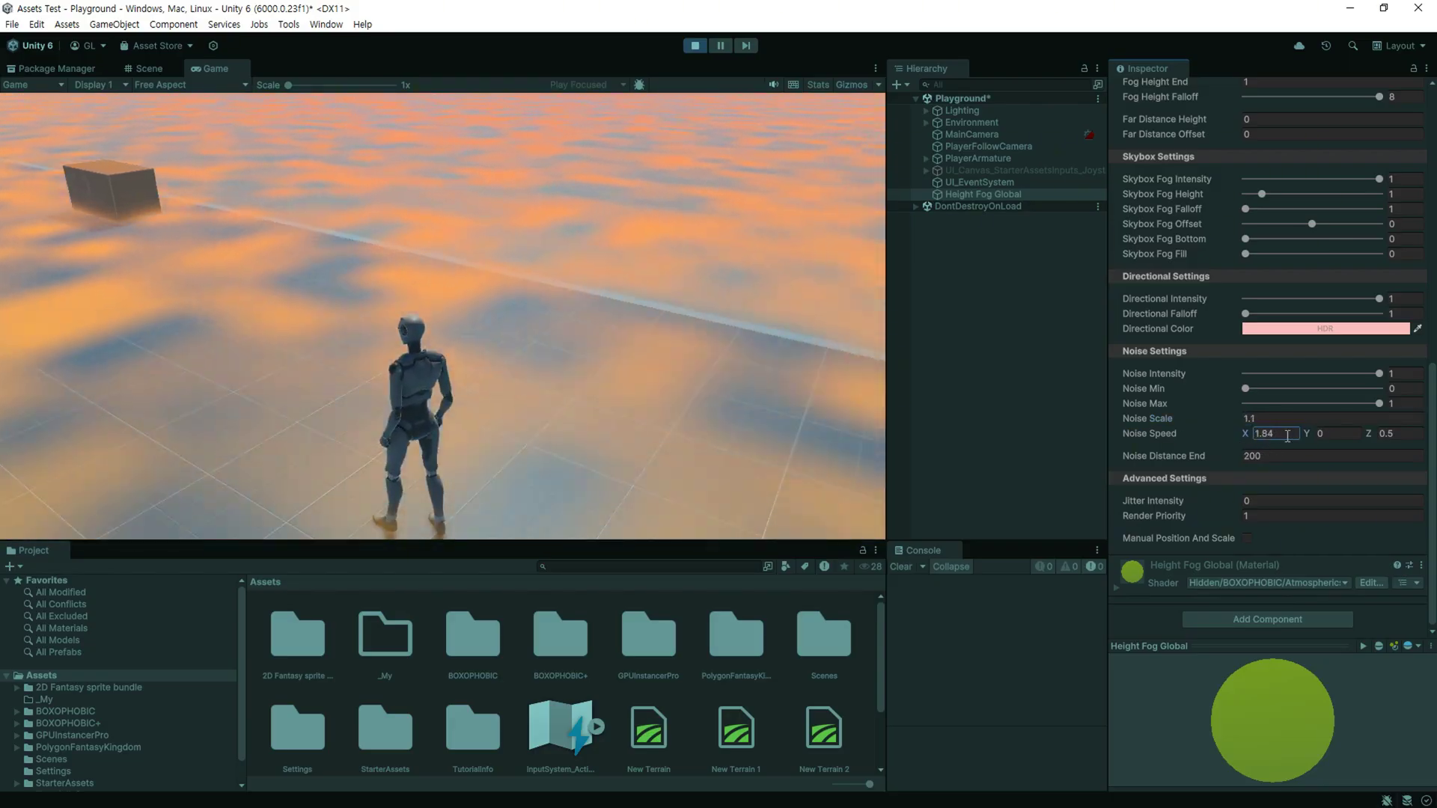
key(Tab)
key(Tab)
text(0)
click(1310, 434)
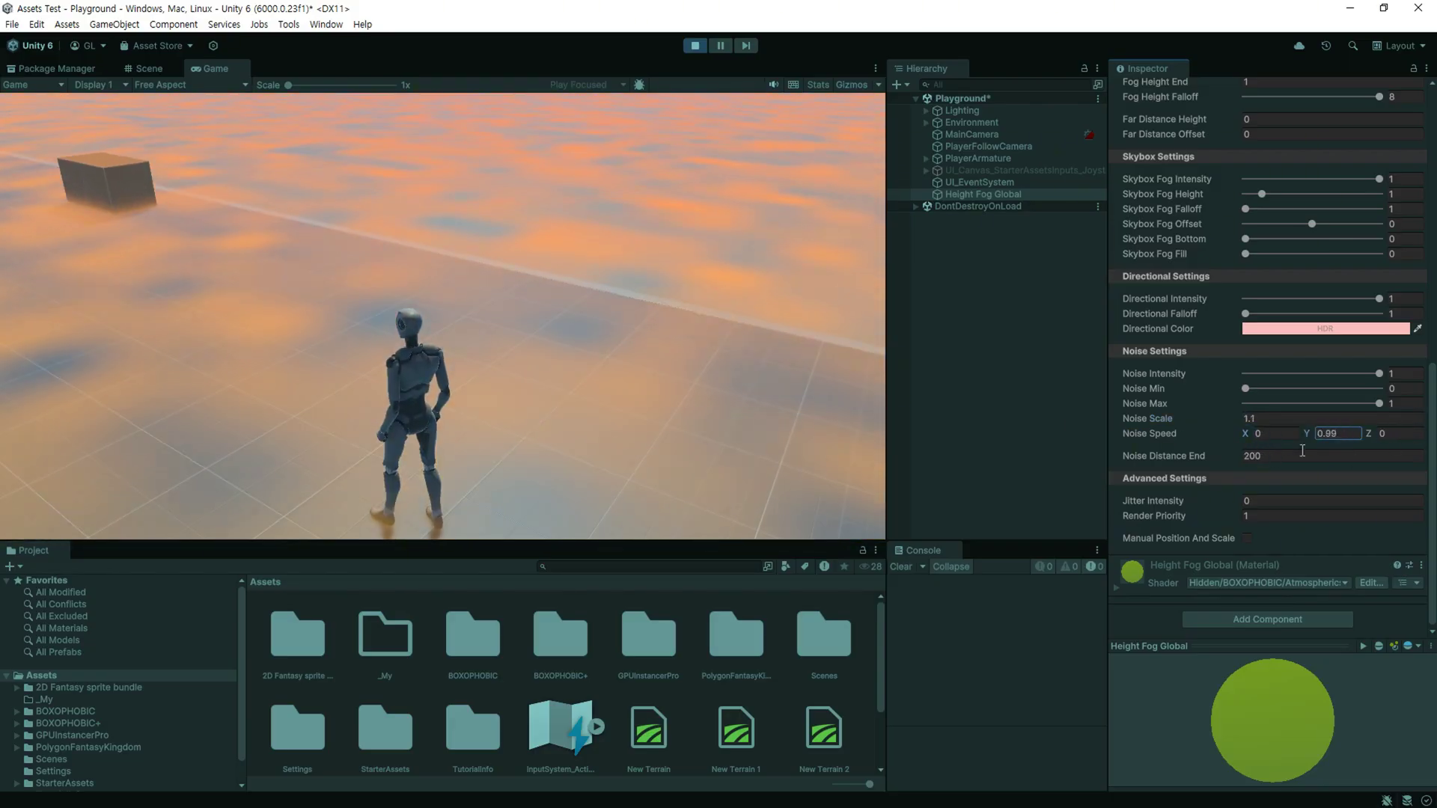
click(1394, 433)
text(0)
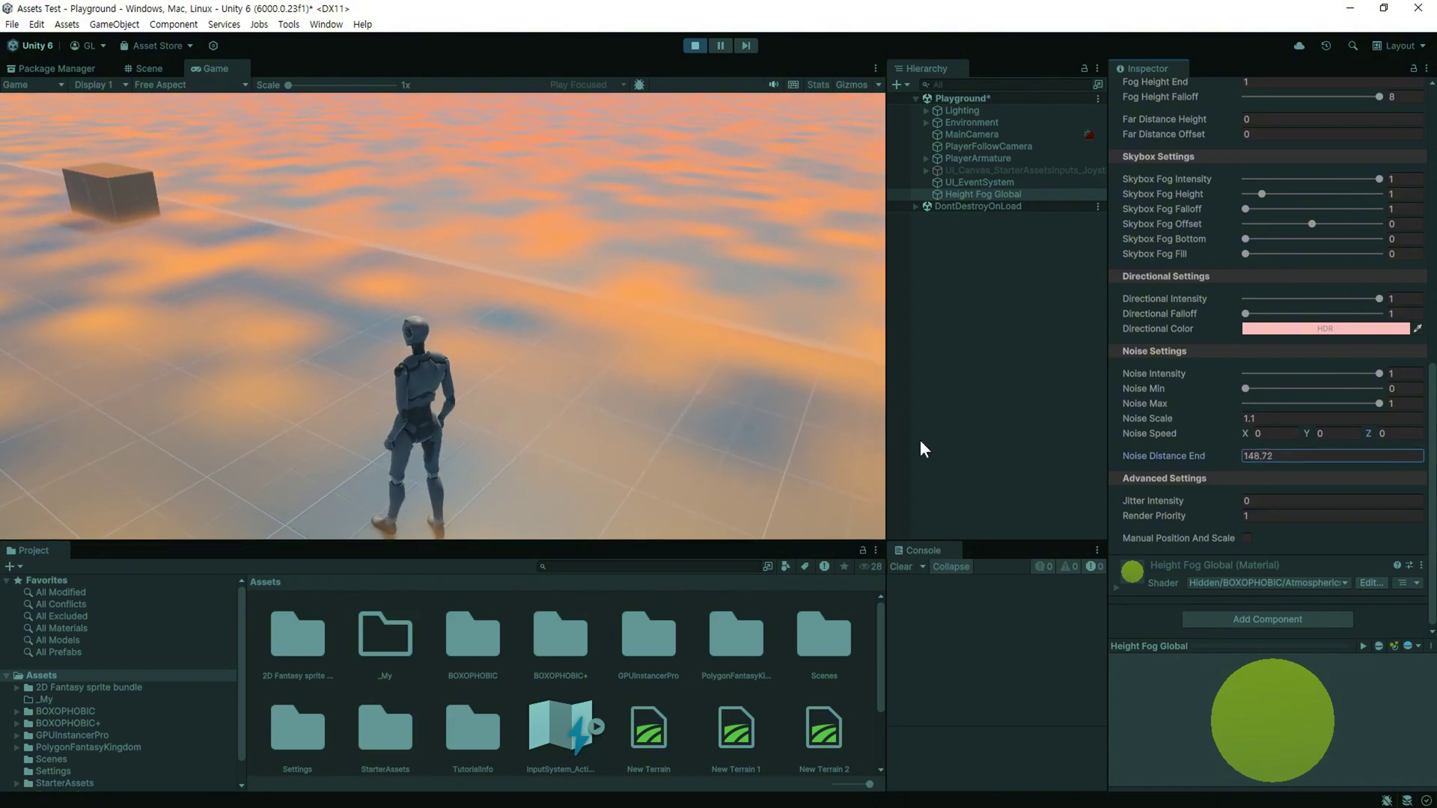
text(.9900.783)
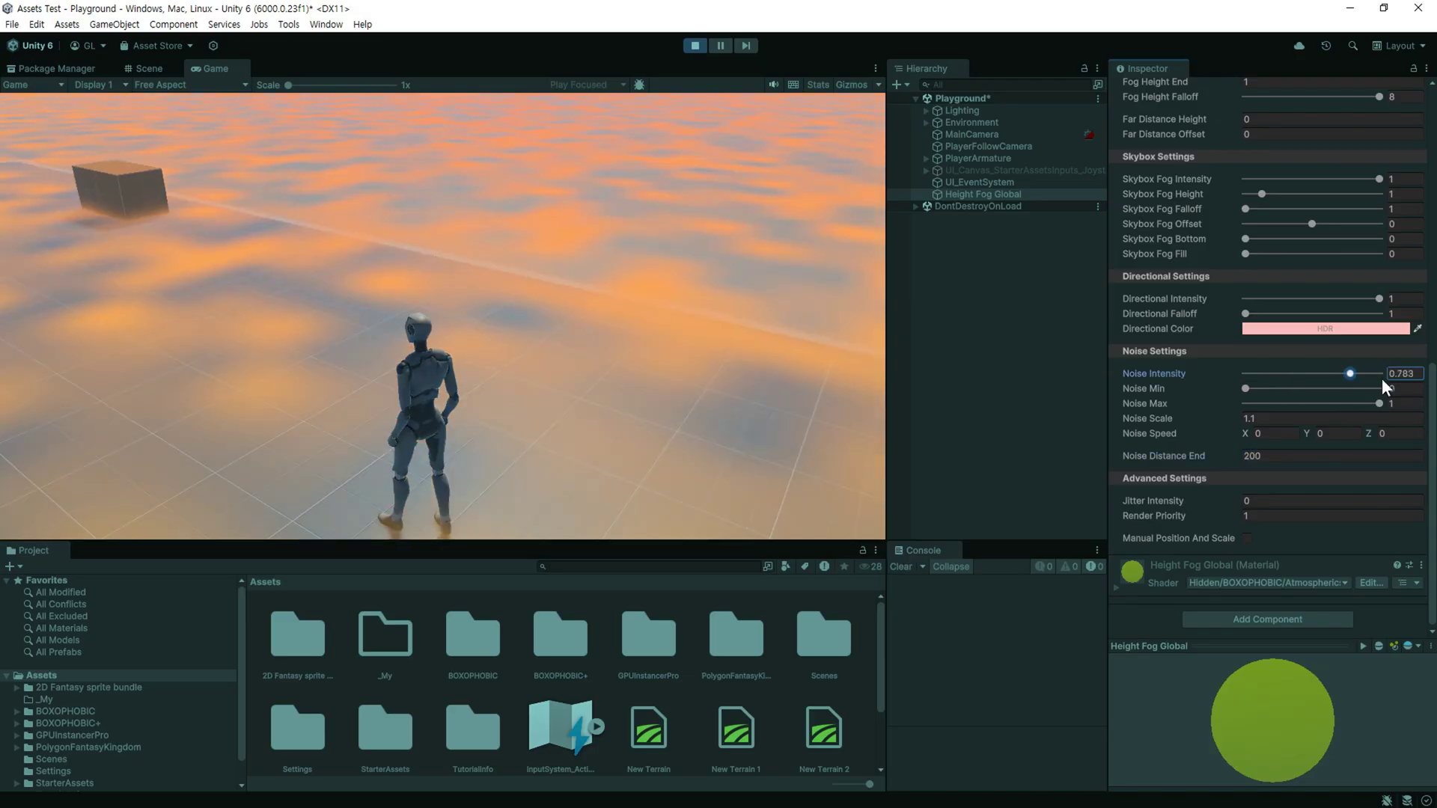
click(1312, 454)
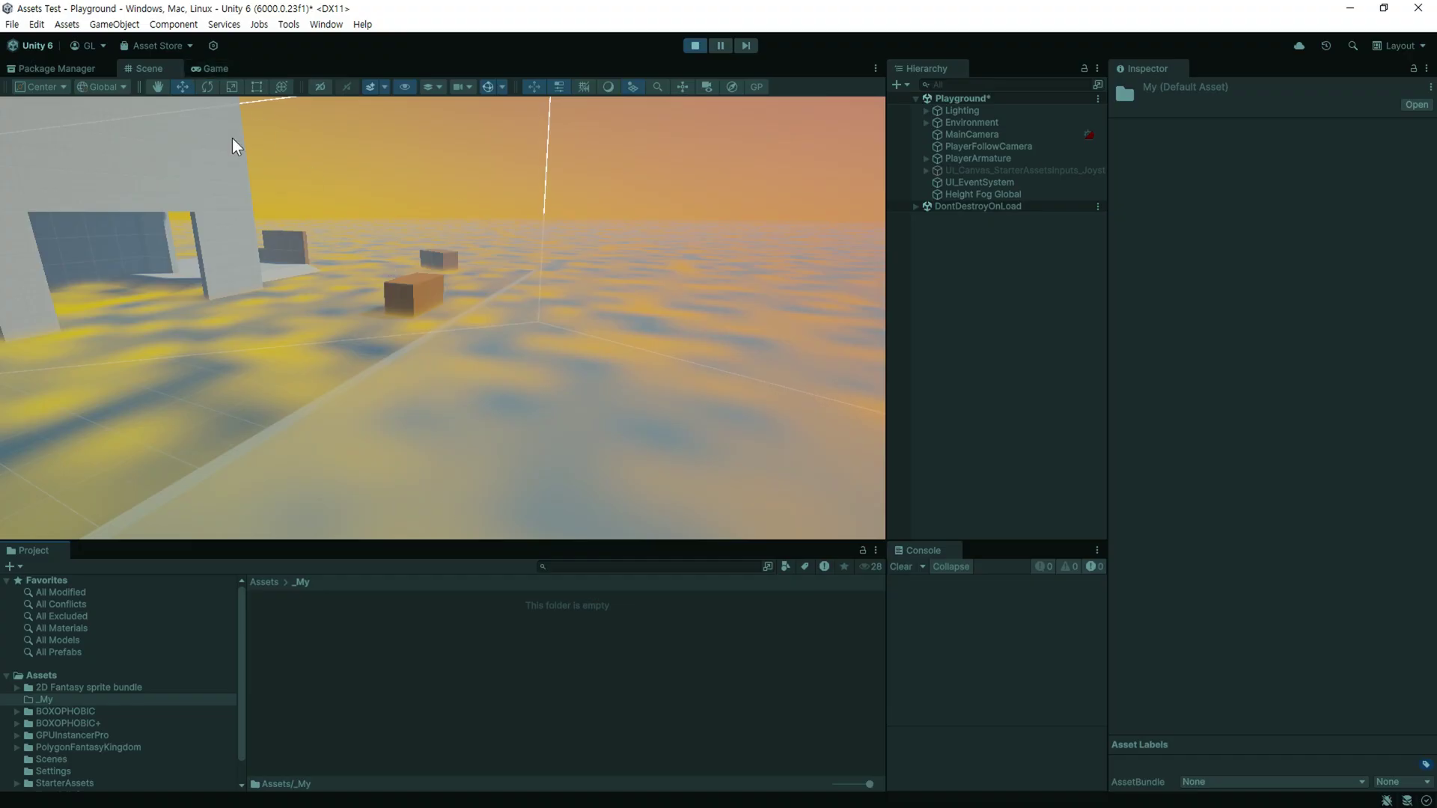
right_drag(552, 341, 419, 390)
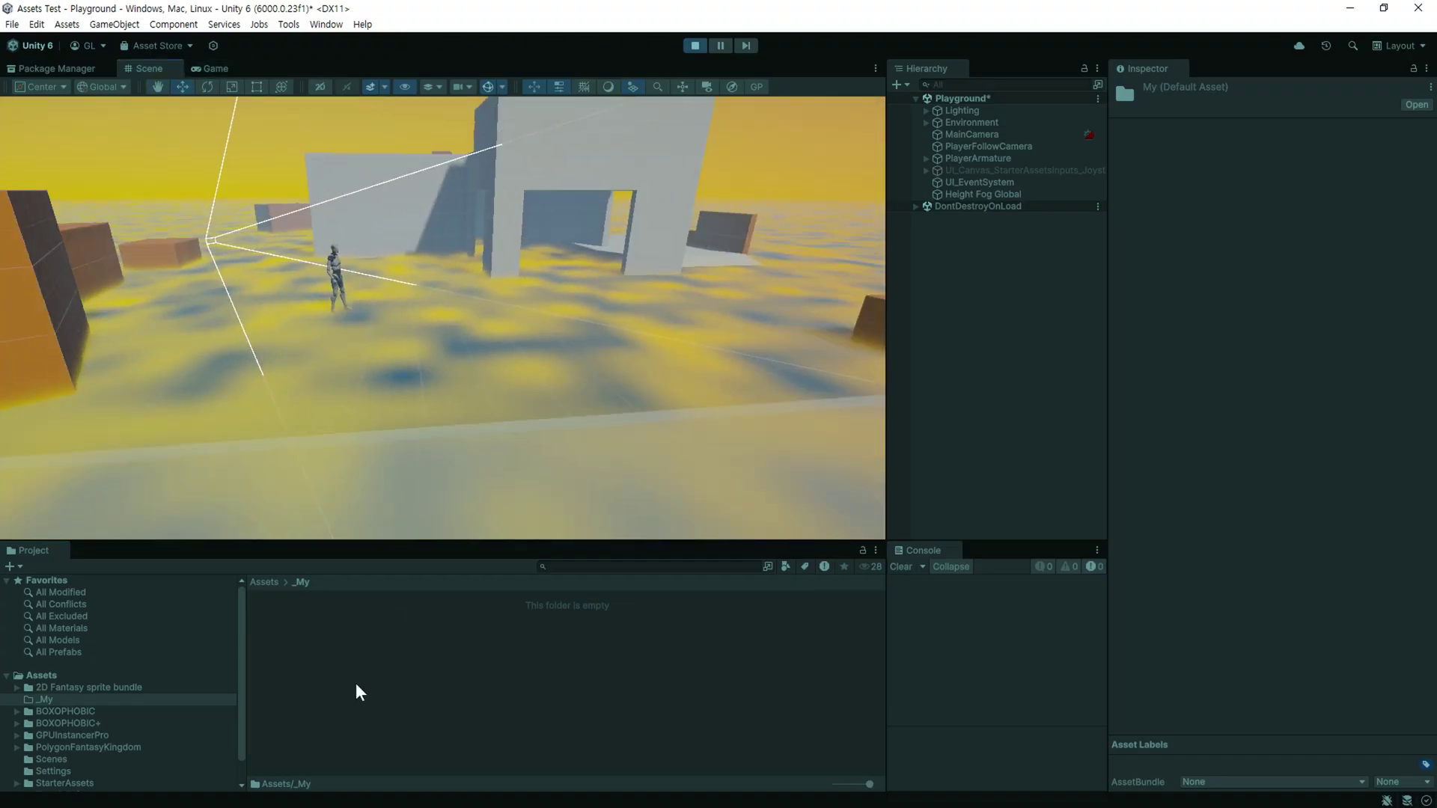
Create a New Material in the _My folder.
right_click(311, 616)
mouse_move(524, 204)
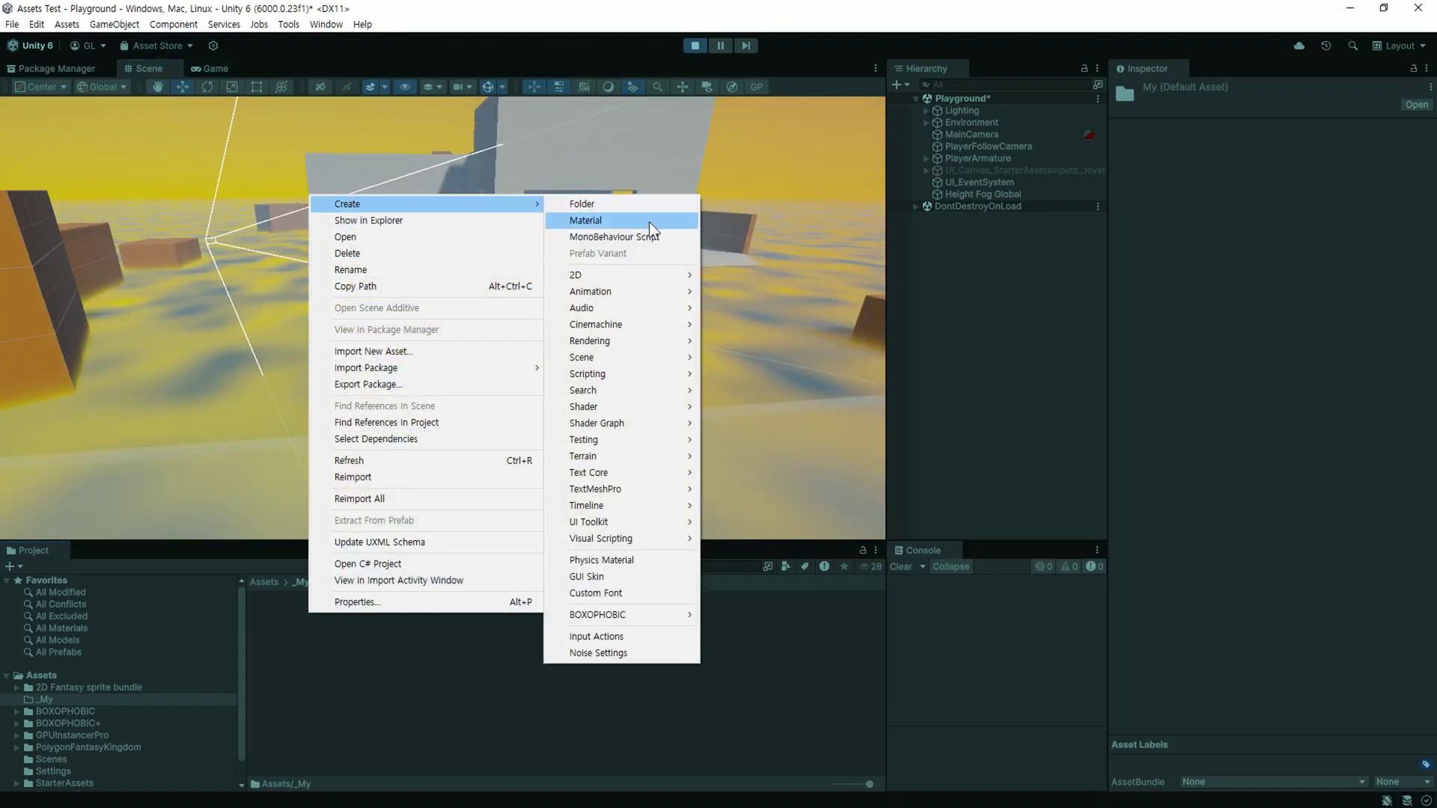
click(649, 222)
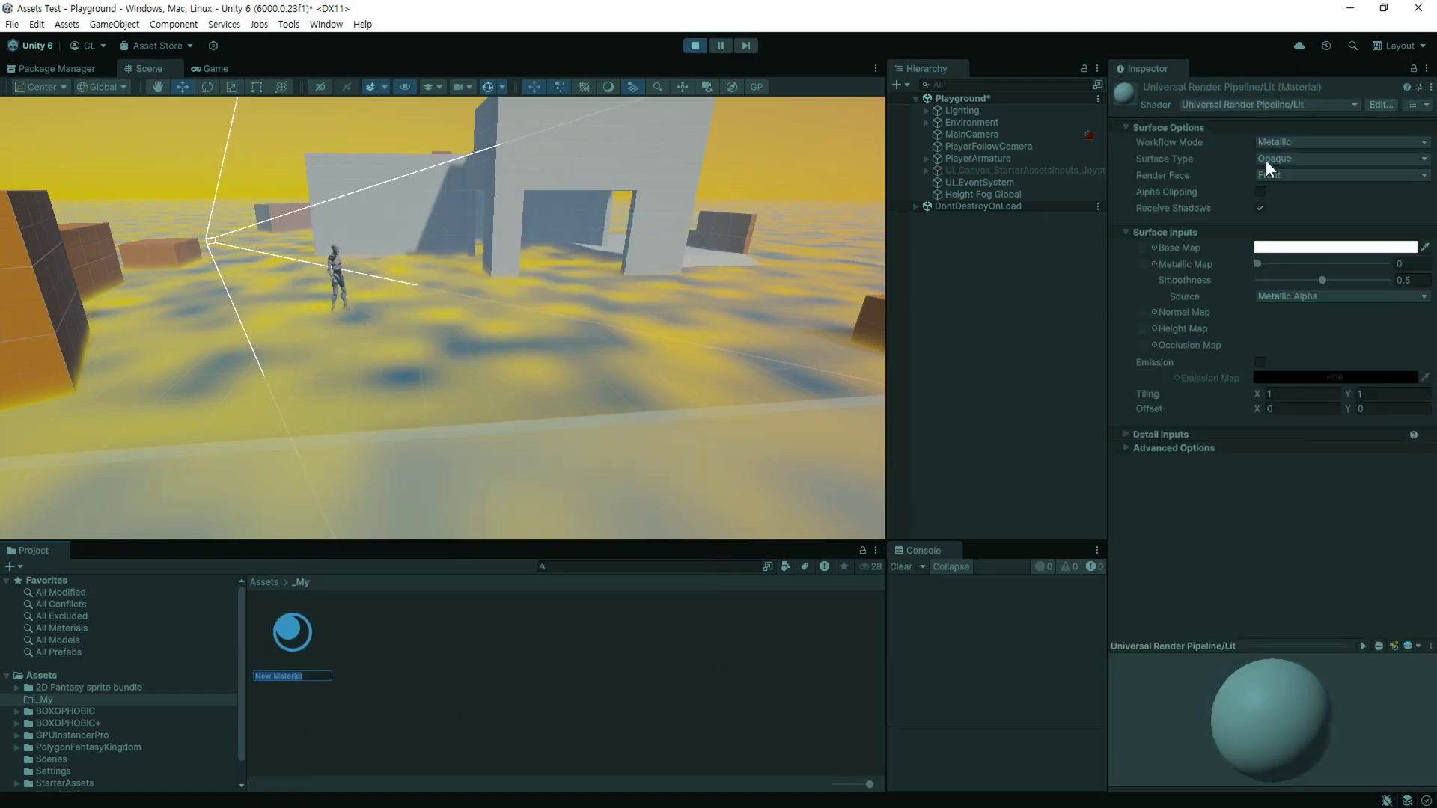
Give the material the BOXOPHOBIC/Atmospherics/Height Fog Preset shader, then reselect Height Fog Global.
click(1226, 105)
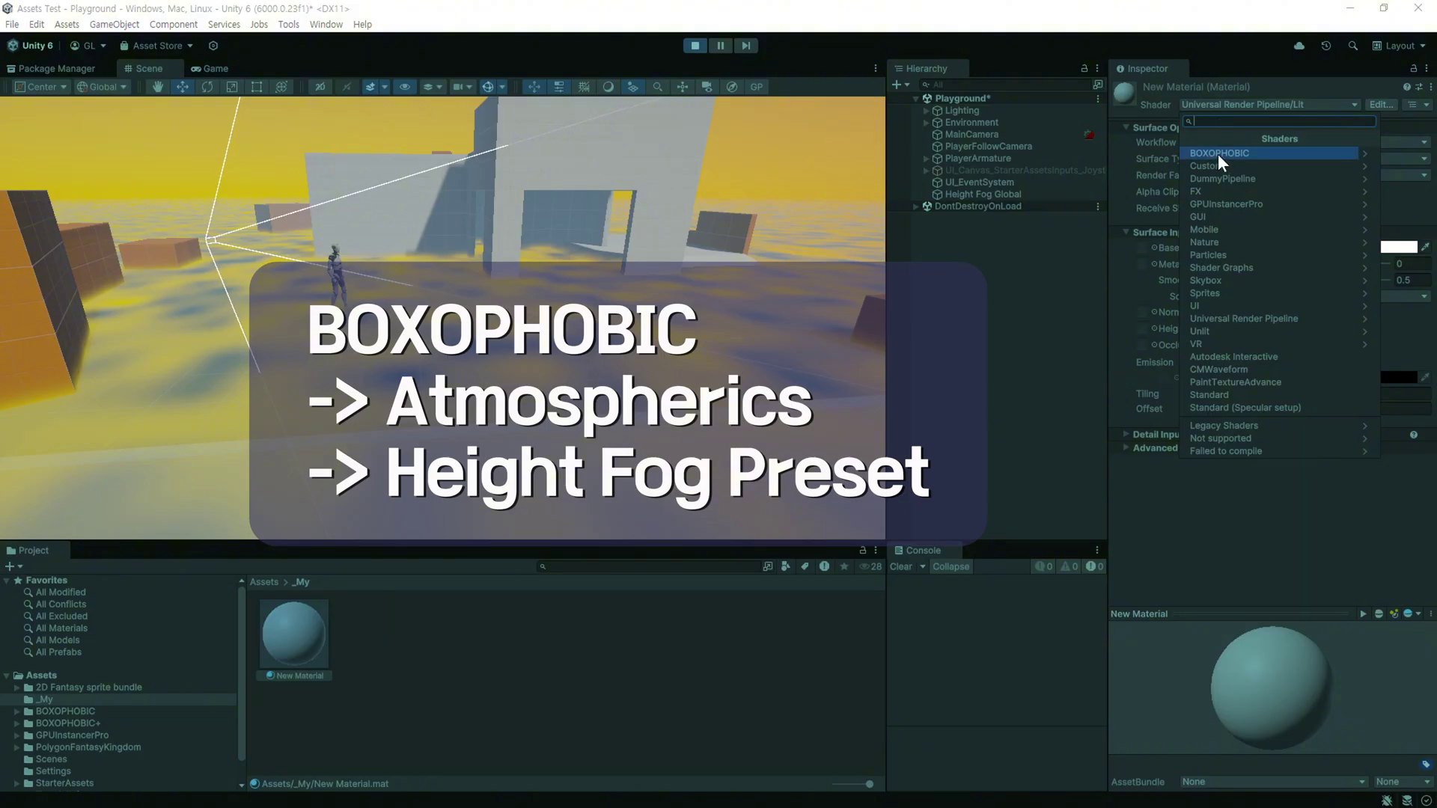
click(1219, 153)
click(1265, 155)
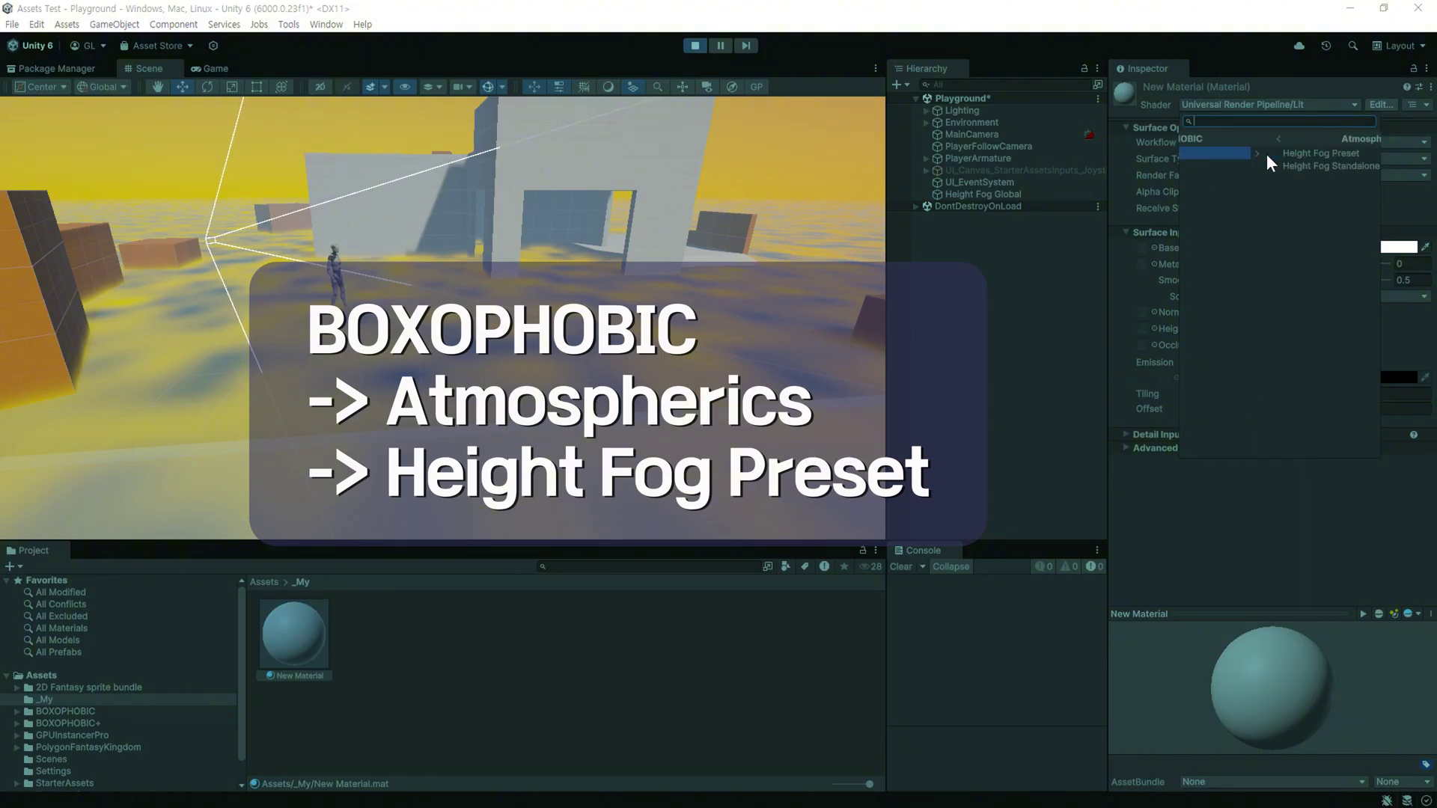
click(1291, 153)
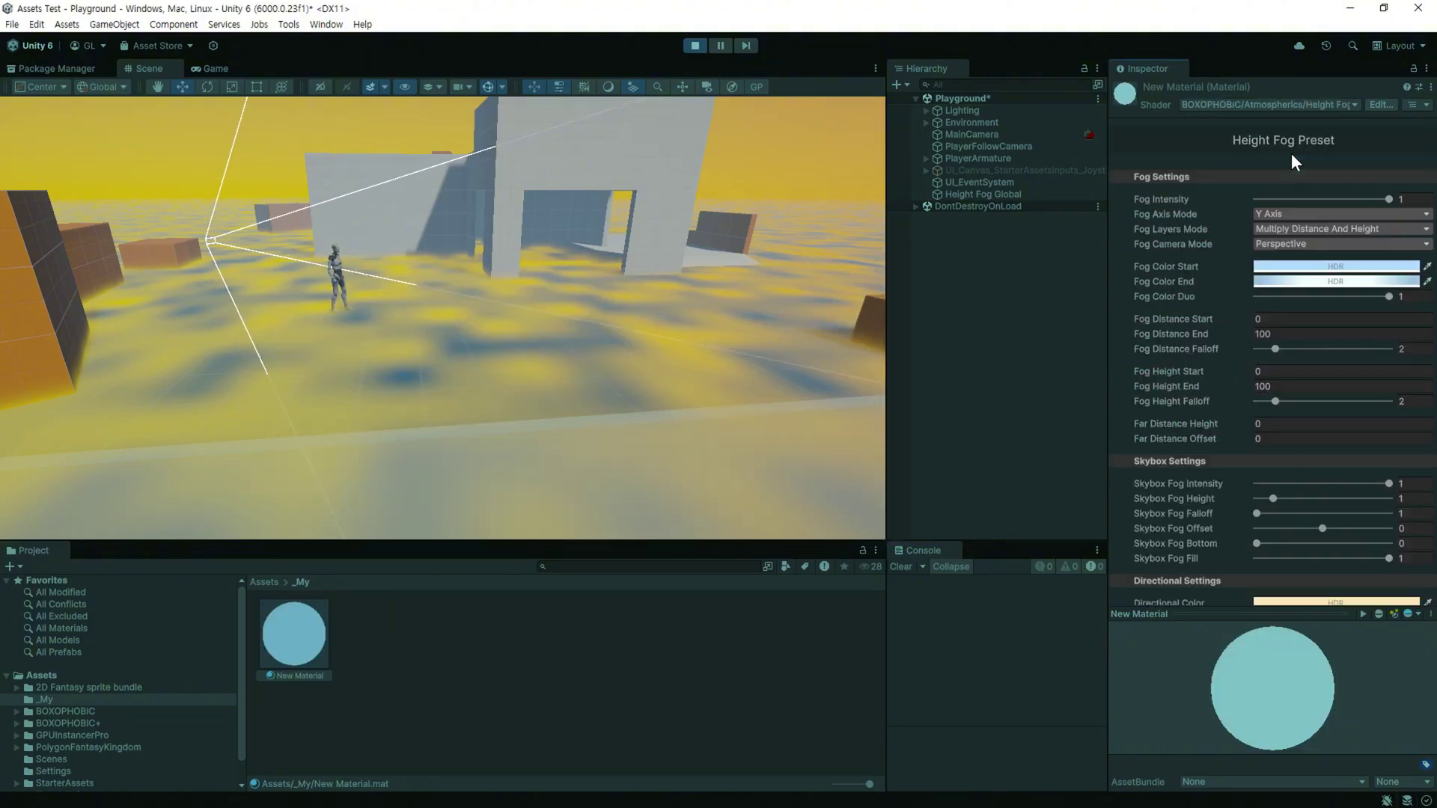
click(1022, 198)
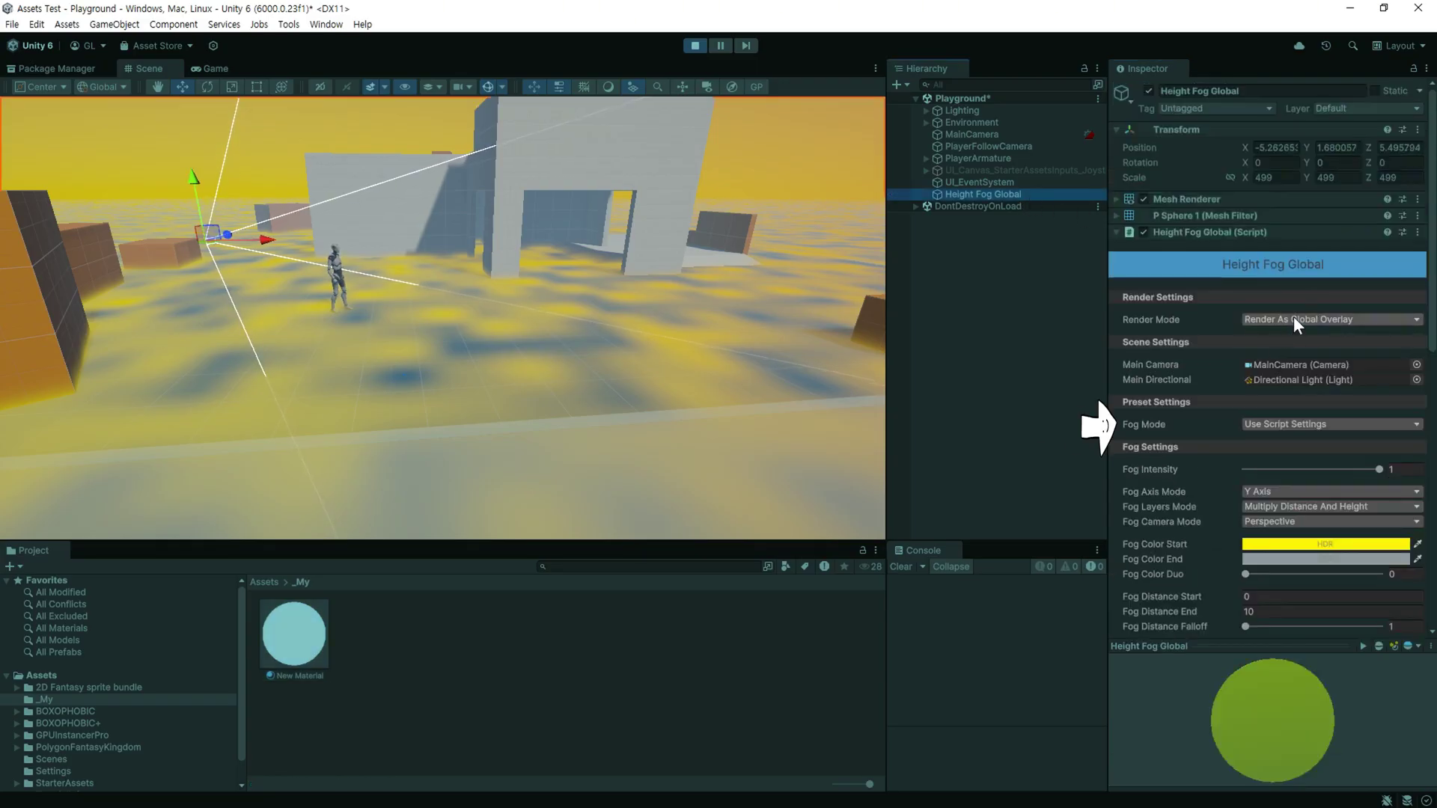
Switch Height Fog Global's Fog Mode to Use Preset Settings and assign New Material as its Preset Material.
click(1293, 424)
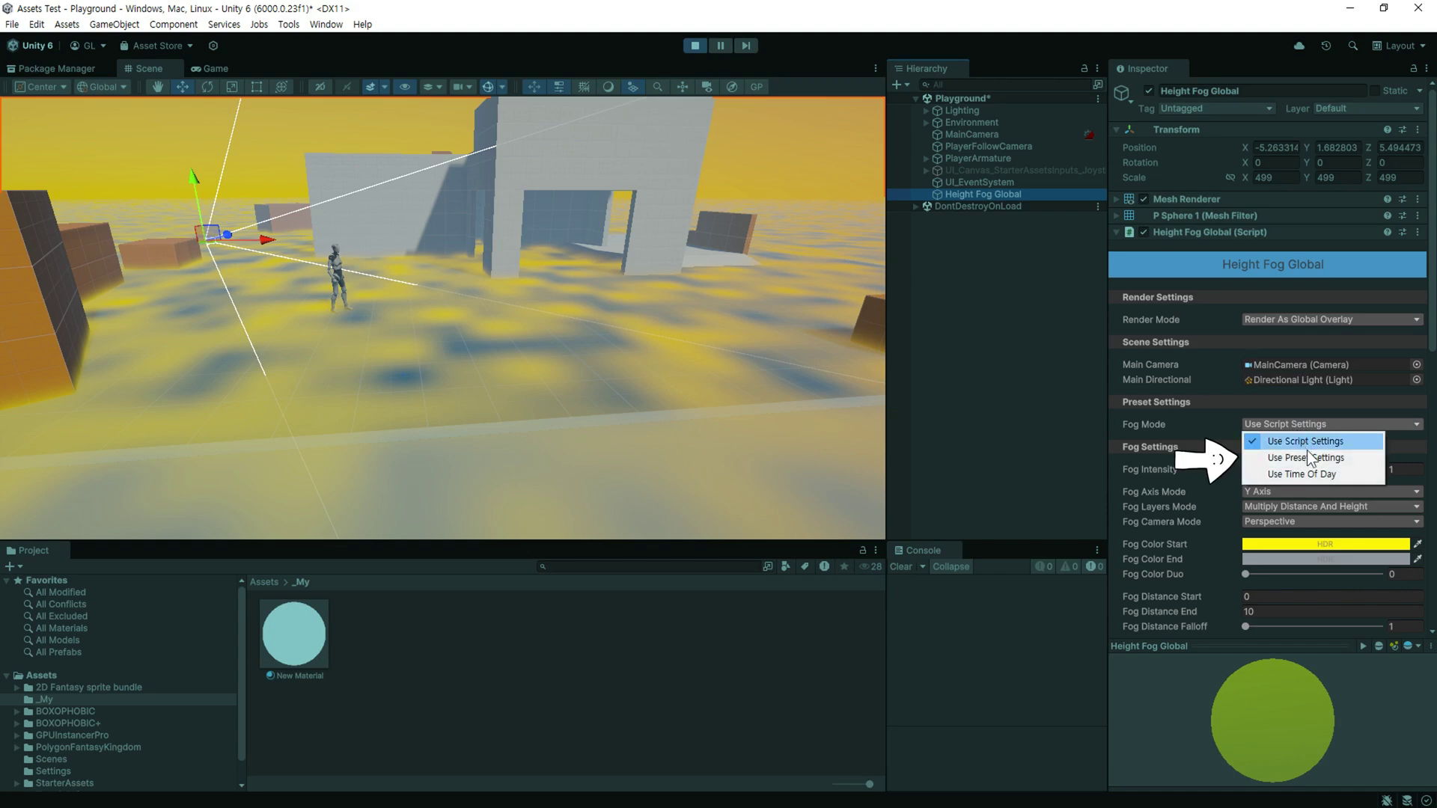
click(1358, 462)
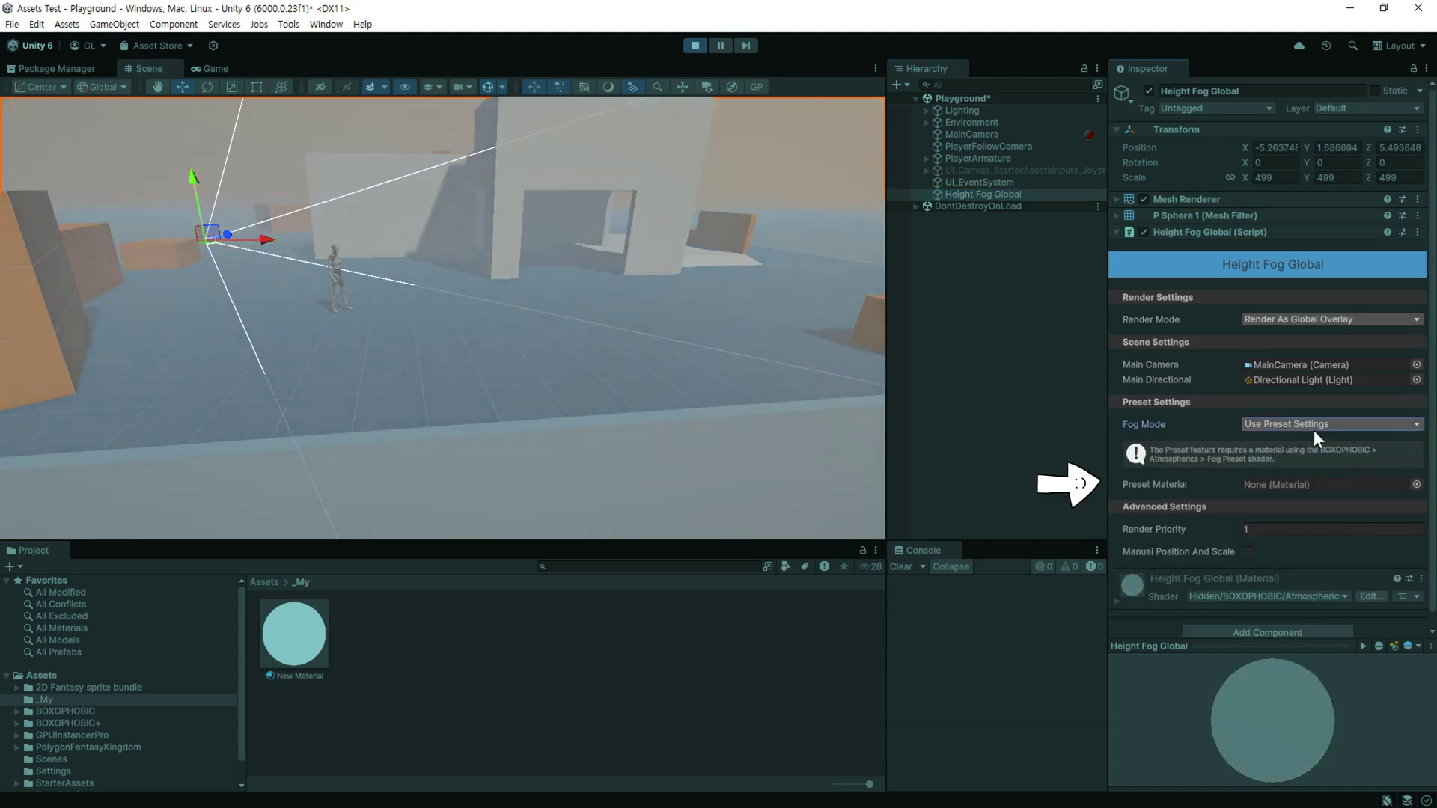
drag(327, 627, 1270, 487)
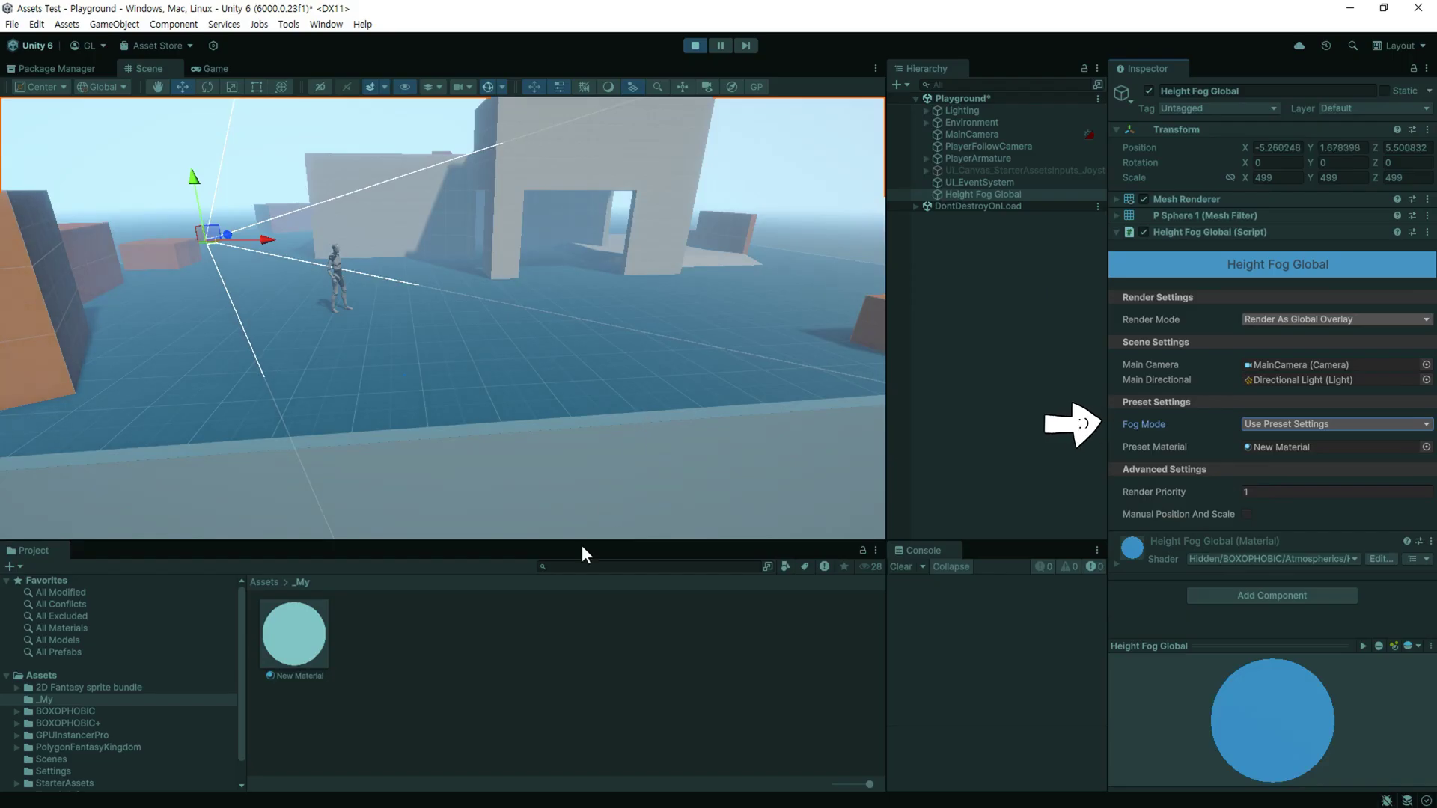
Switch the Fog Mode to time-of-day and set New Material as the day preset.
click(1307, 424)
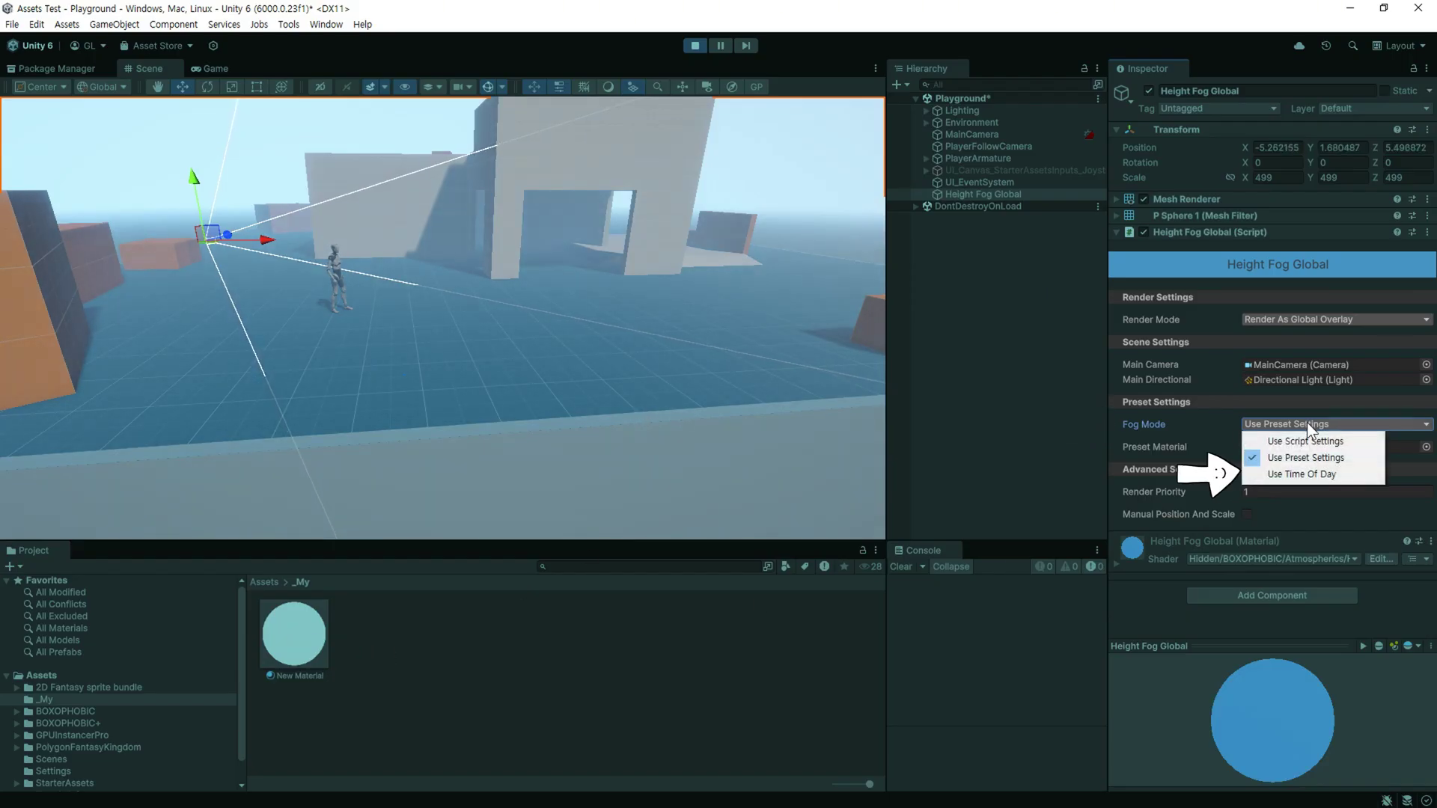
click(1342, 476)
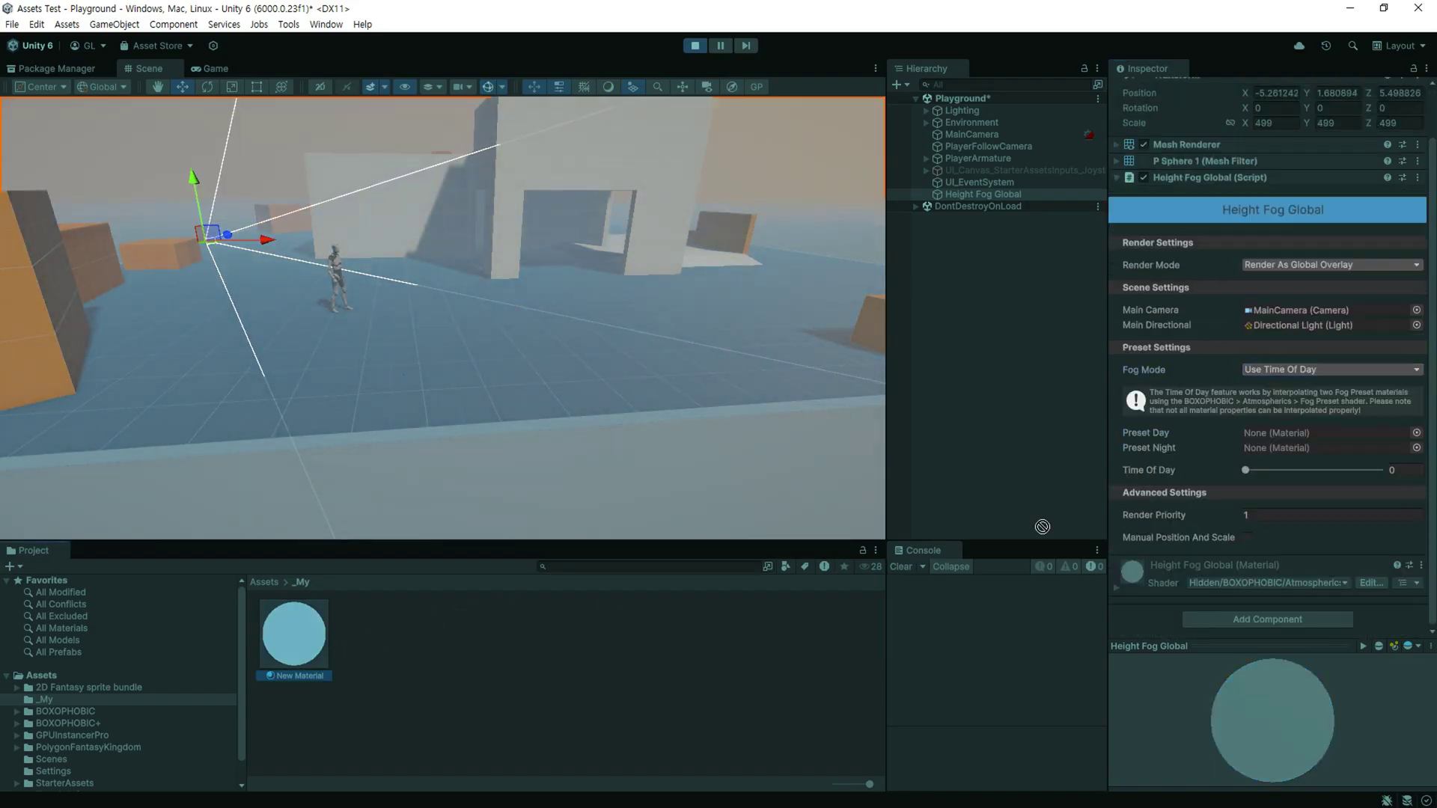
drag(307, 648, 1341, 434)
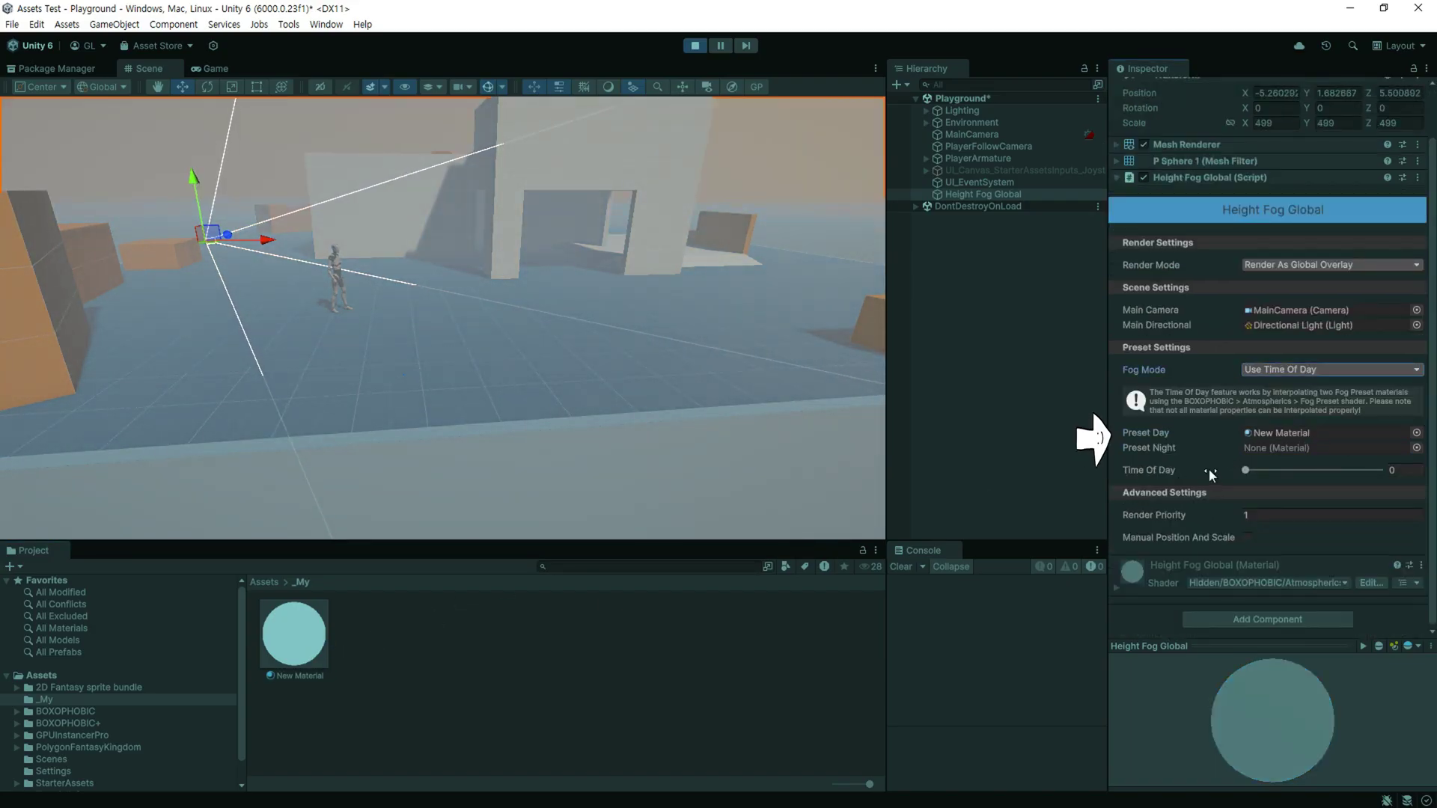
Duplicate New Material as New Material 1 and give it a reddish Fog Color Start.
click(305, 630)
key(ctrl+d)
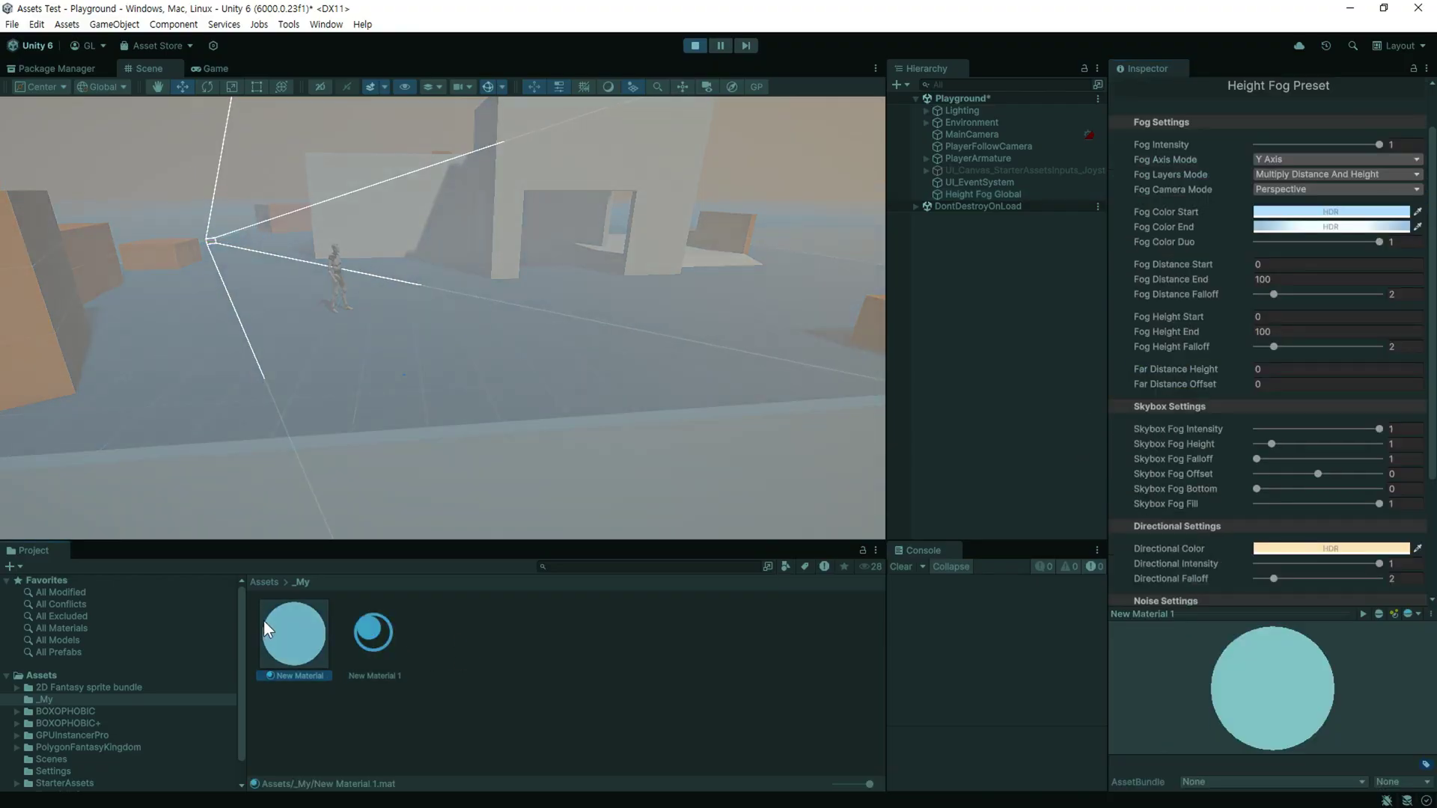
click(1331, 212)
click(1414, 328)
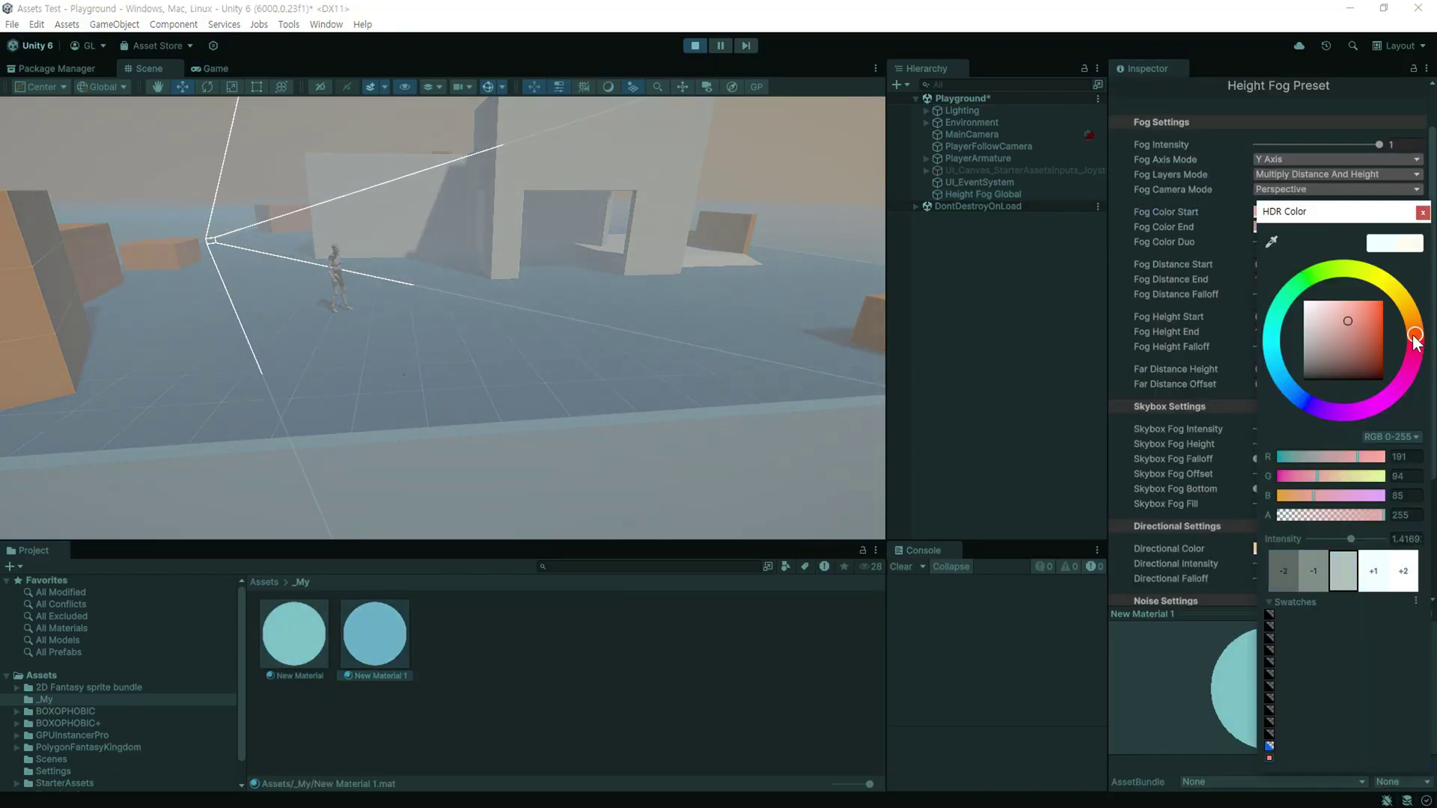
click(1423, 203)
Assign New Material 1 as Height Fog Global's Preset Night and slide Time Of Day toward night.
click(982, 194)
drag(372, 639, 1301, 451)
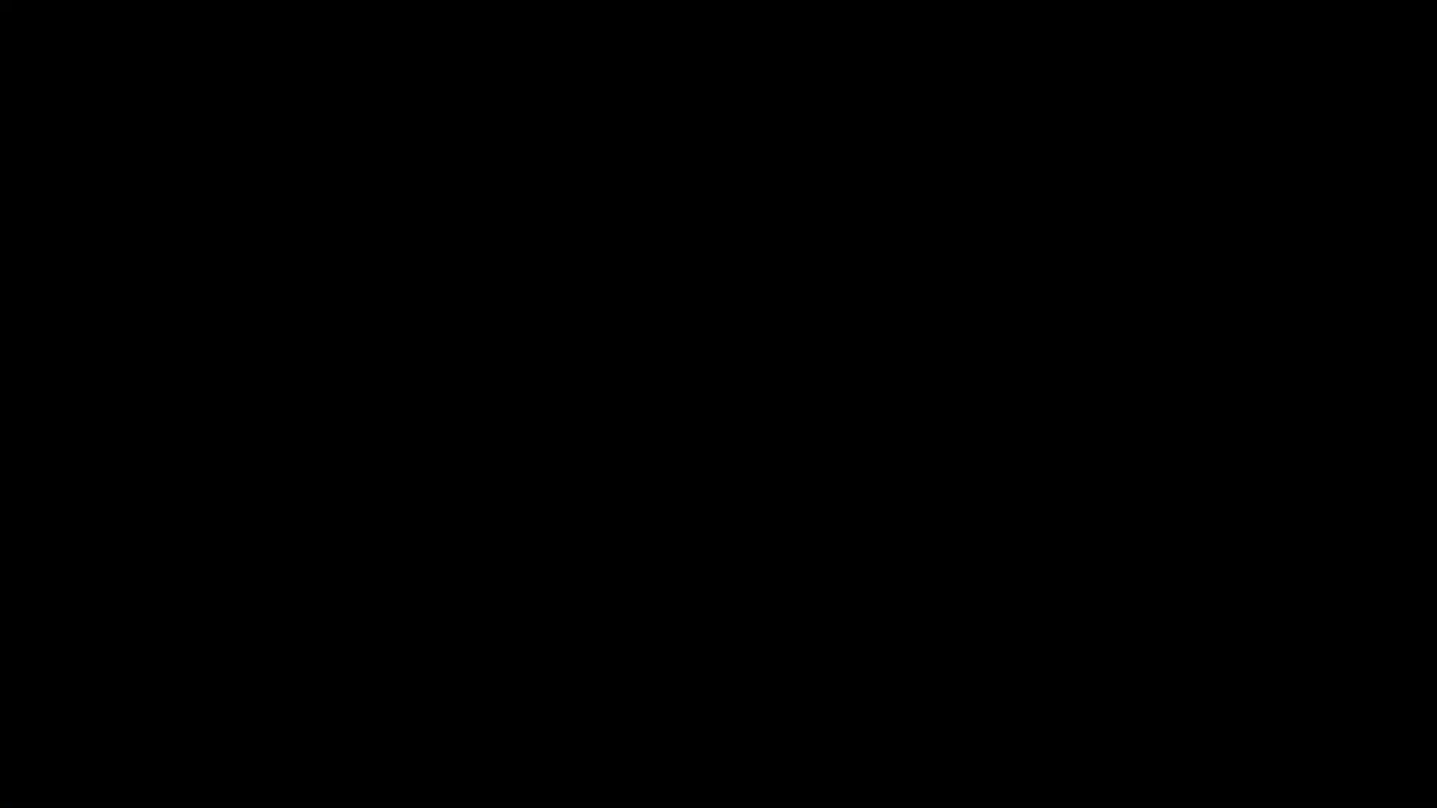
click(1273, 450)
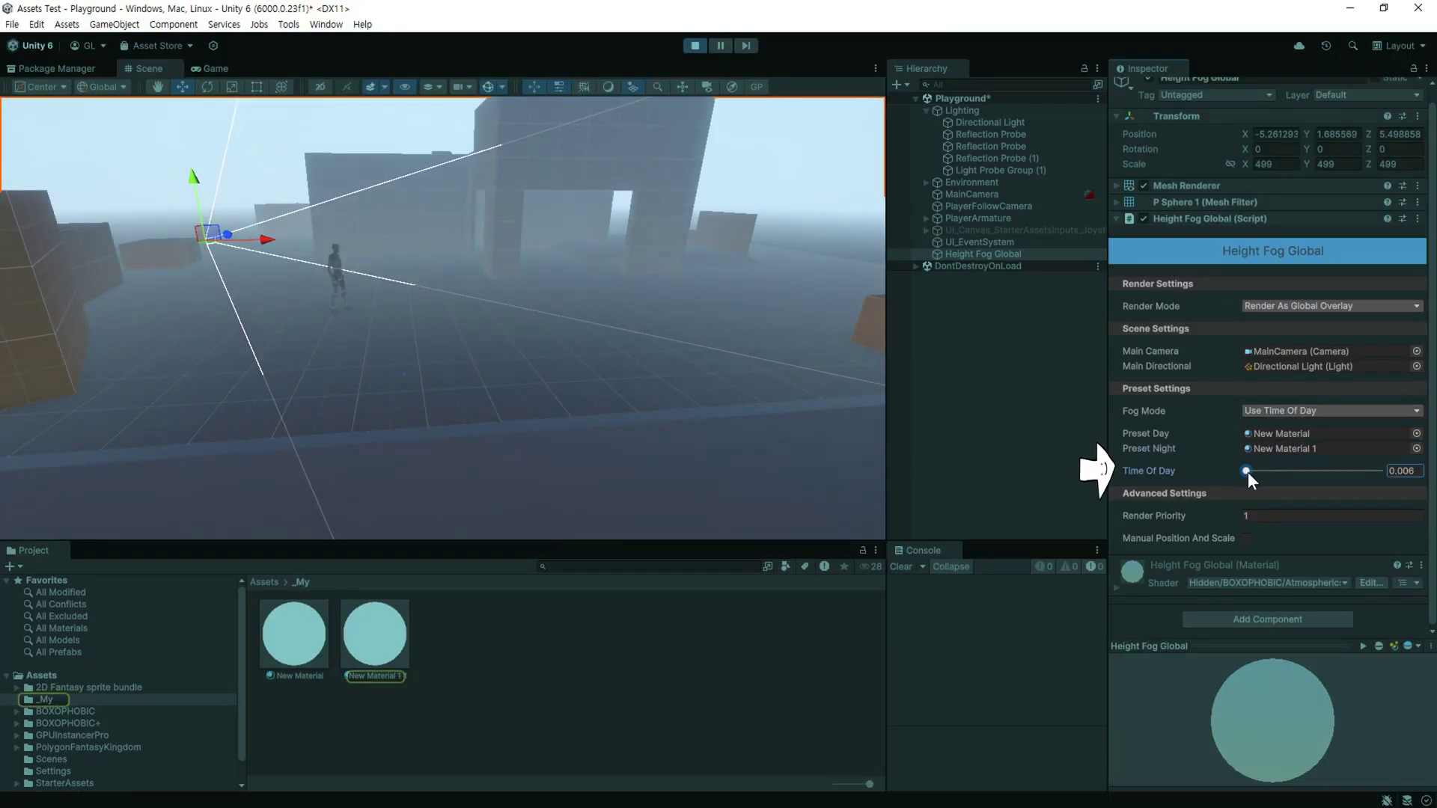
mouse_move(1246, 472)
mouse_down()
mouse_move(1307, 476)
mouse_move(1264, 471)
mouse_up()
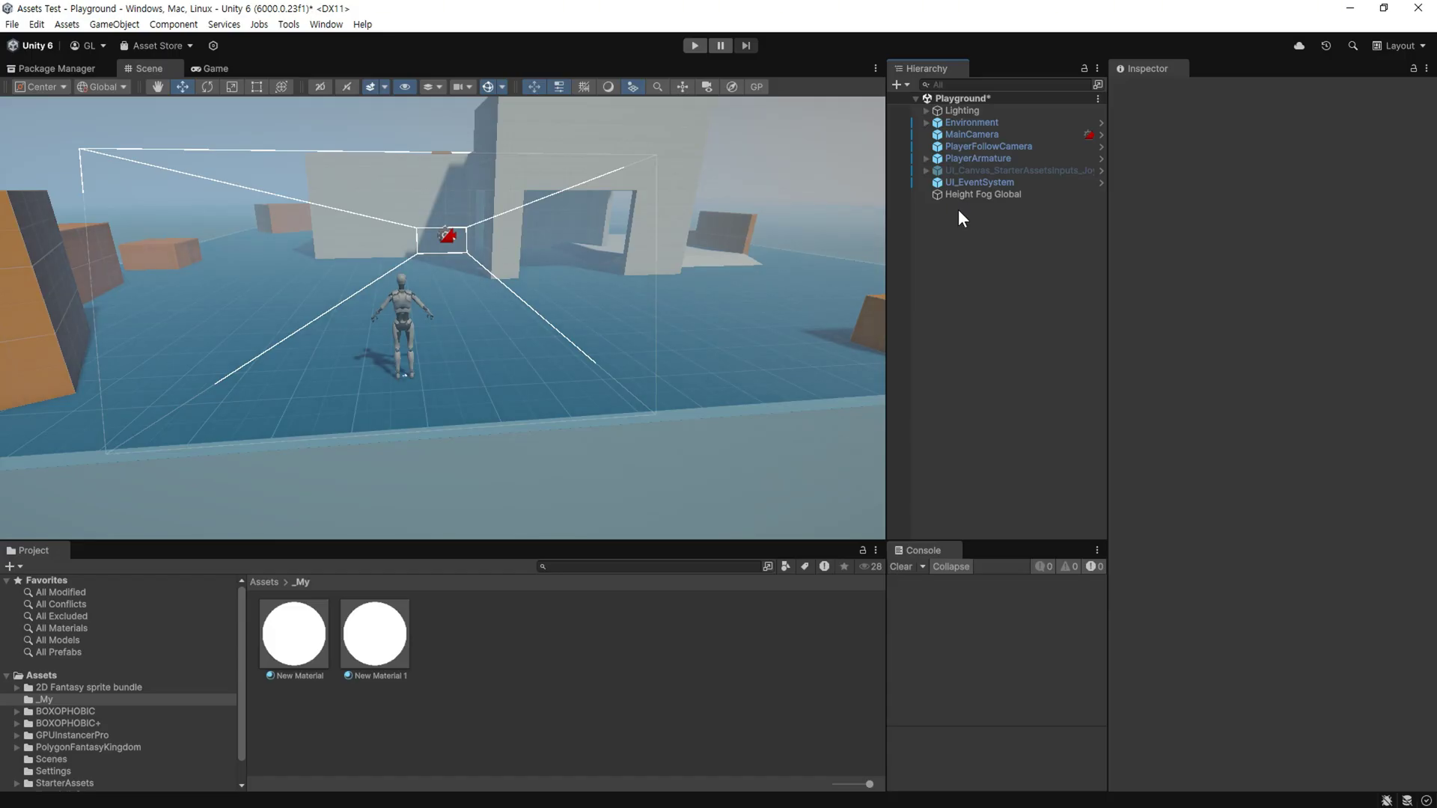
Add a BOXOPHOBIC Atmospheric Height Fog Override Volume (Sphere) from the Hierarchy context menu.
right_click(960, 213)
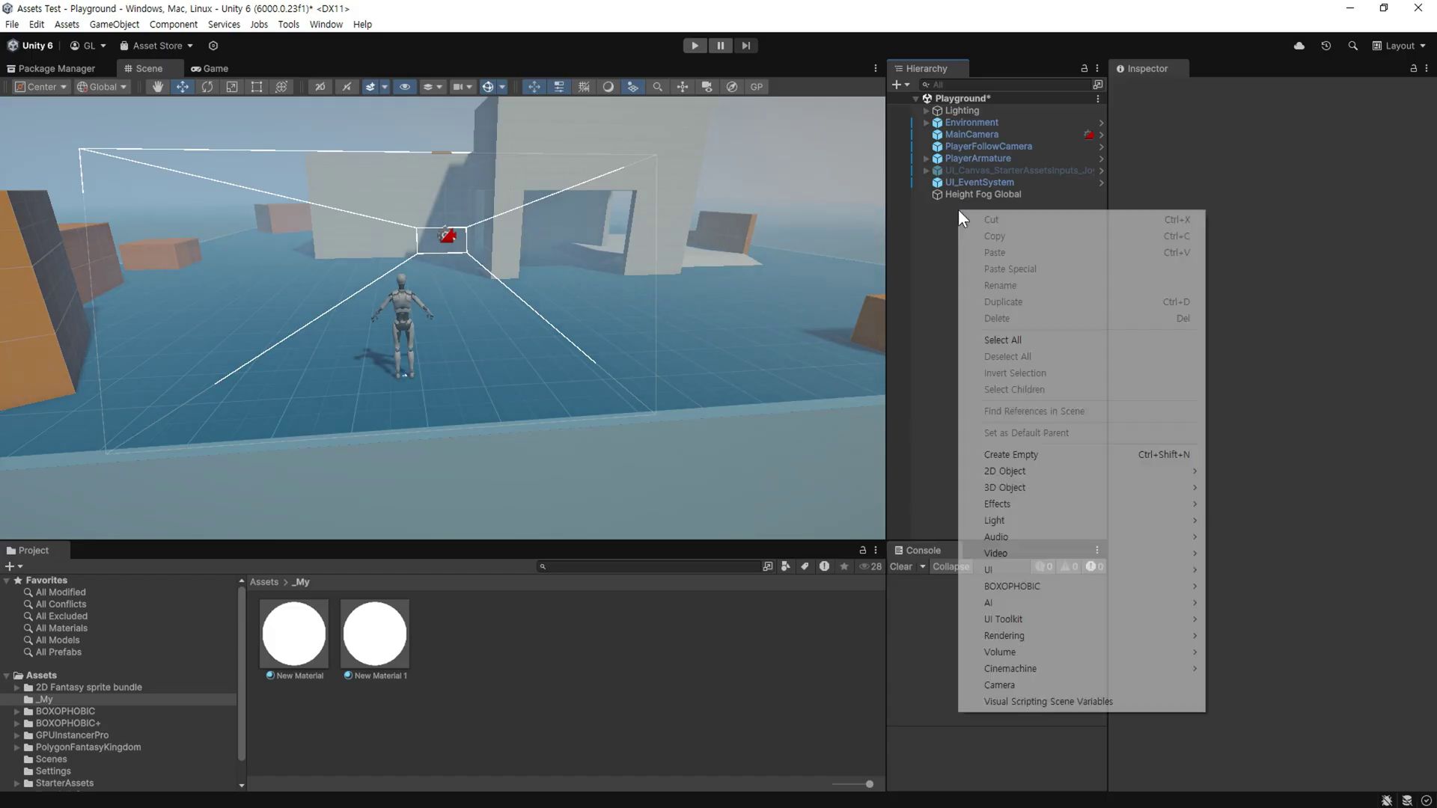
mouse_move(1054, 592)
mouse_move(1262, 592)
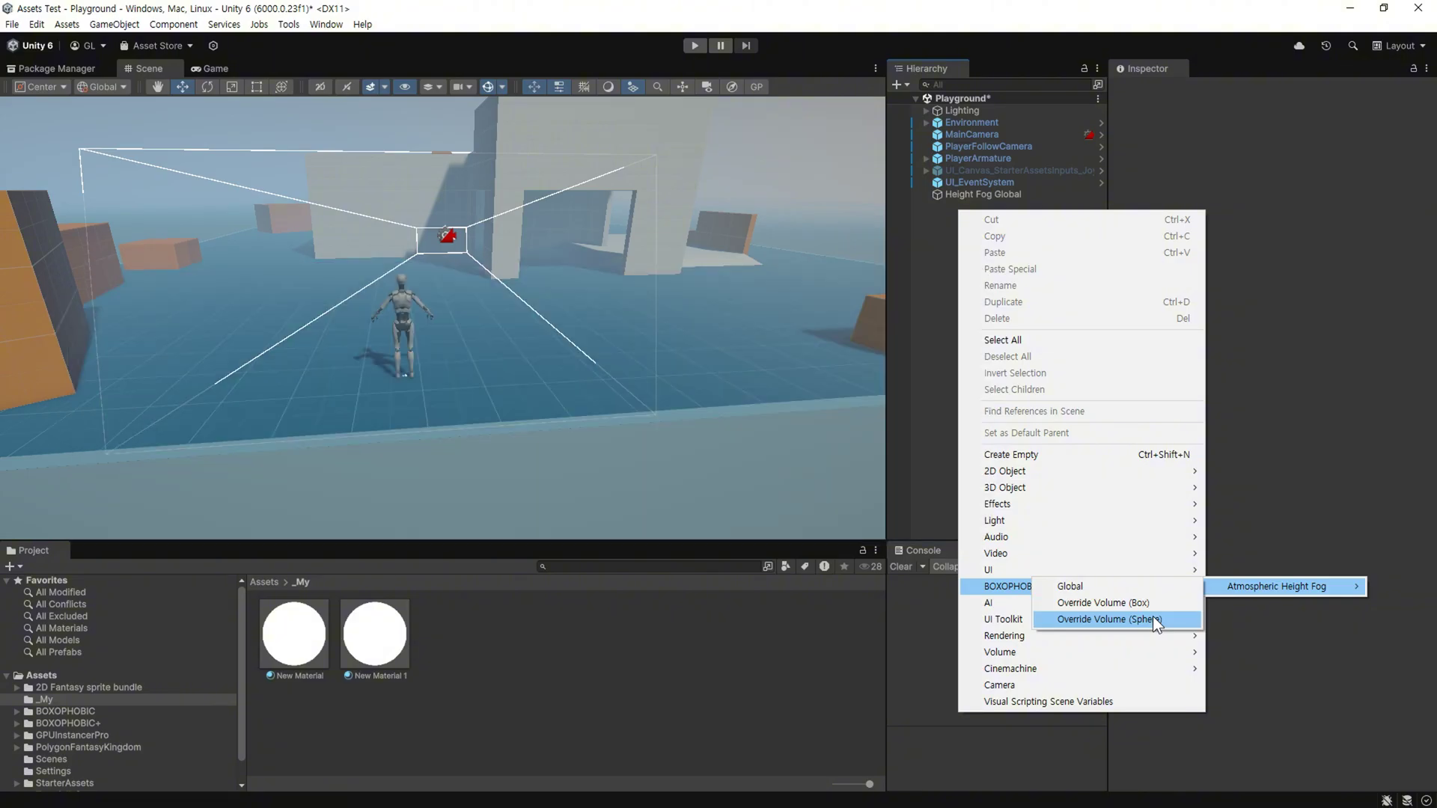
click(1153, 618)
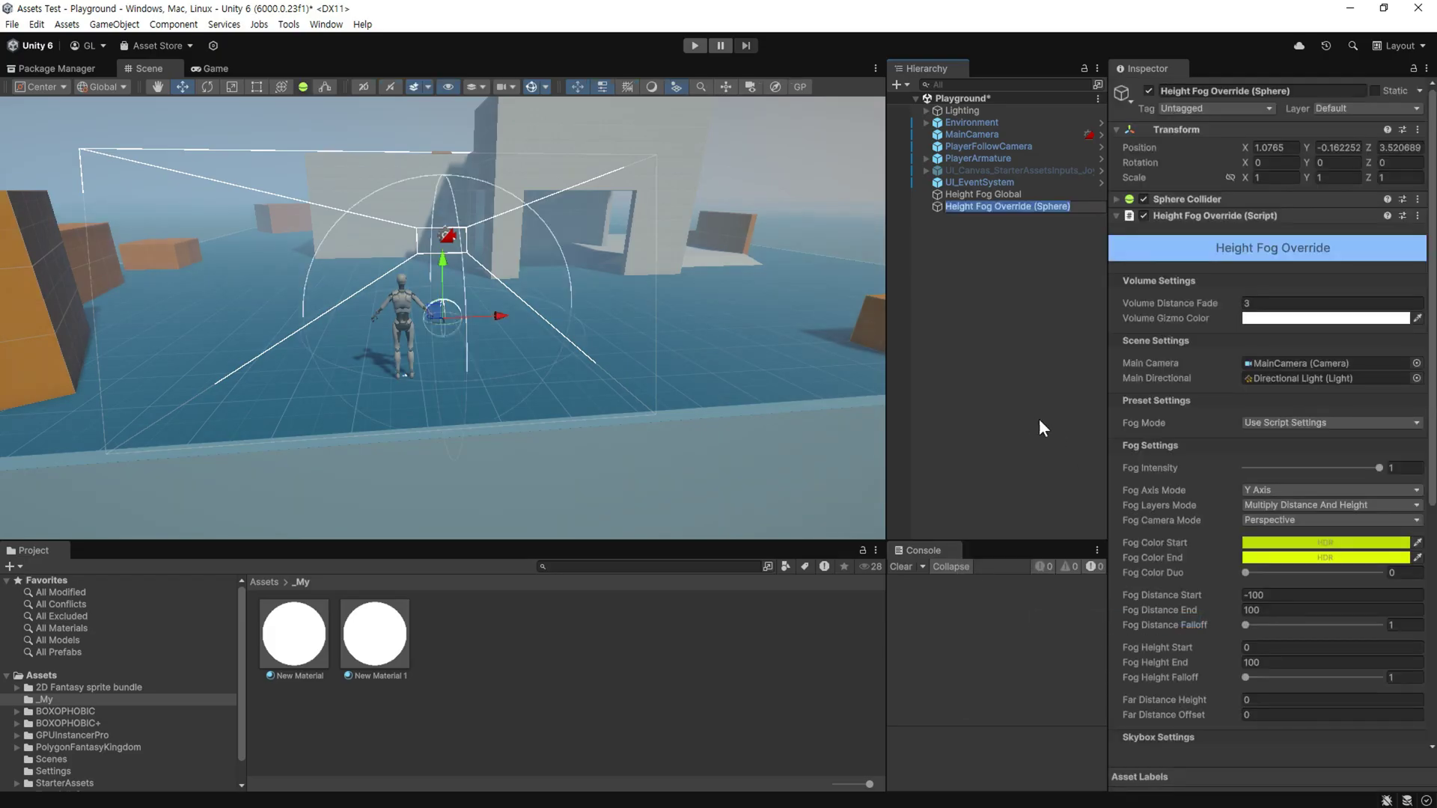
Reposition the fog sphere, scale it to 8.15, set Volume Distance Fade to 7.36, and enter Play mode.
alt+drag(868, 334, 547, 384)
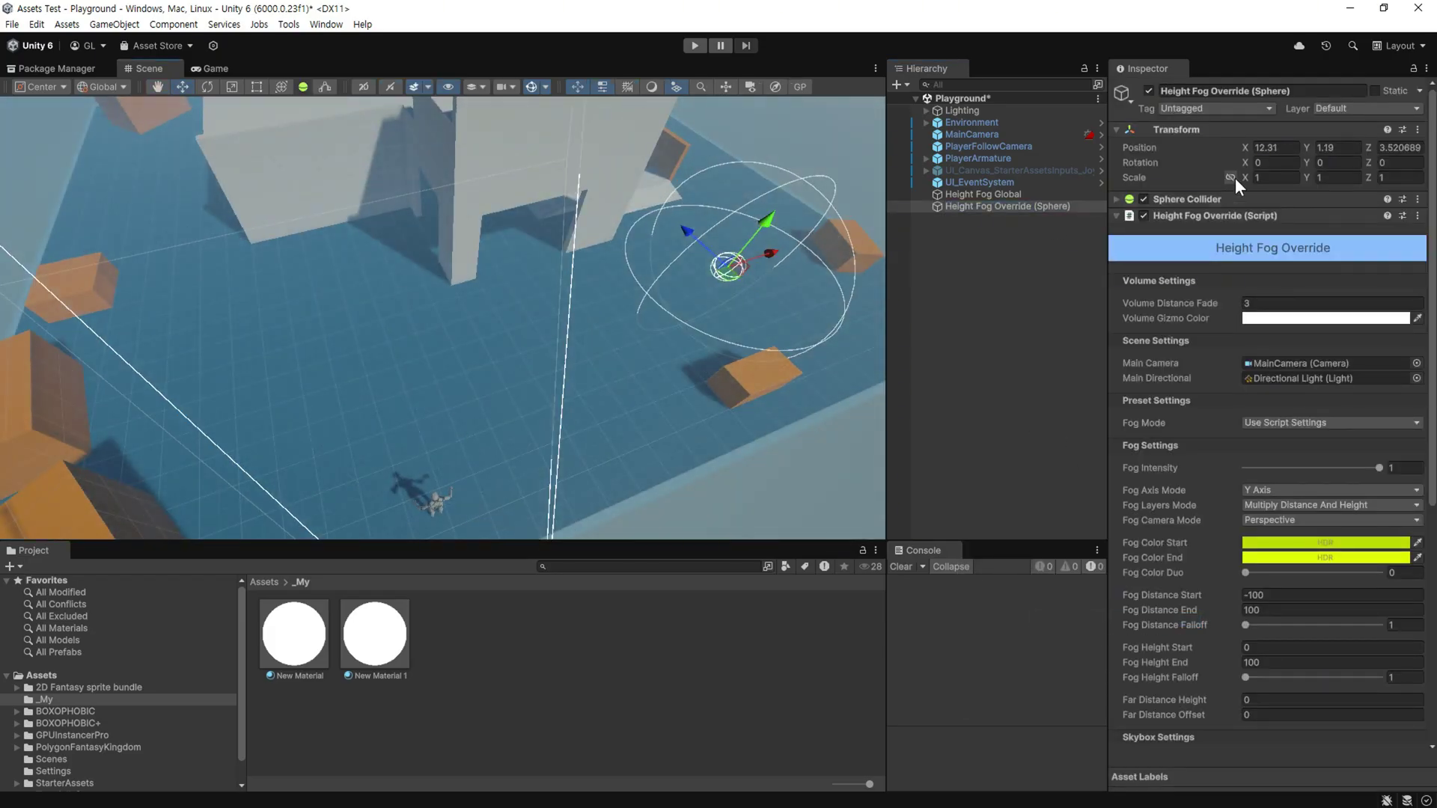
drag(1236, 177, 1306, 199)
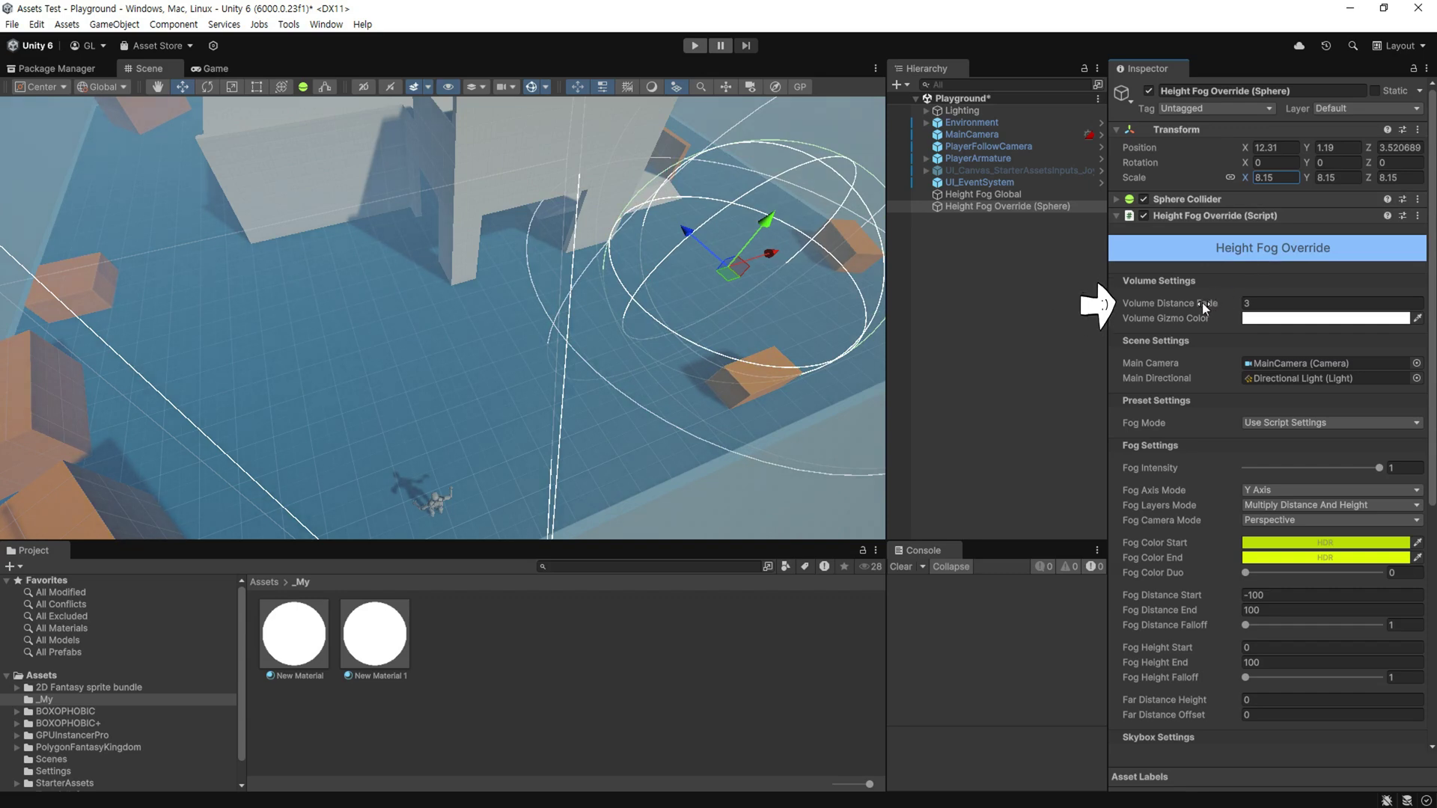
drag(1202, 303, 1228, 303)
key(ctrl+p)
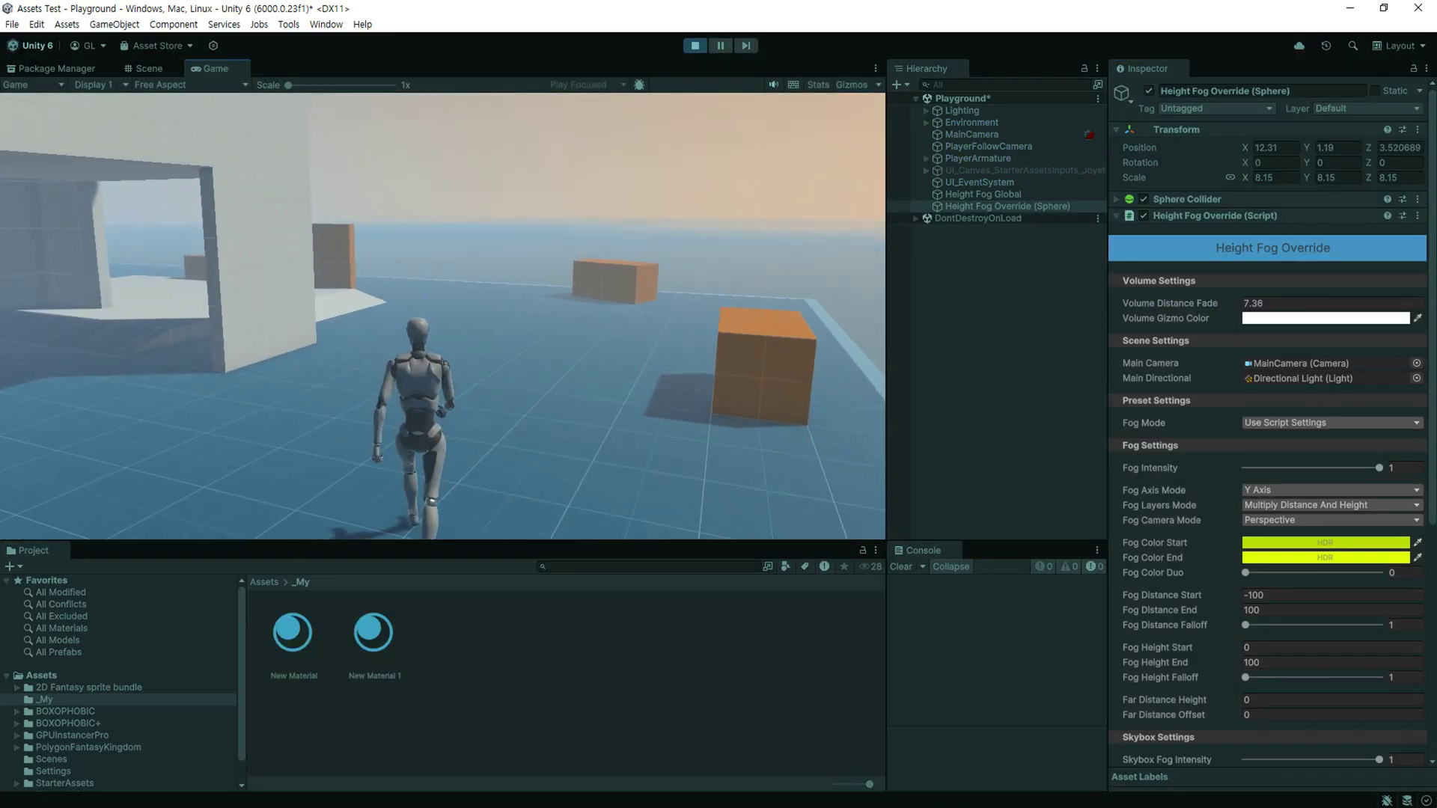
Walk the character with WASD into, out of, and back through the yellow fog sphere.
key(w)
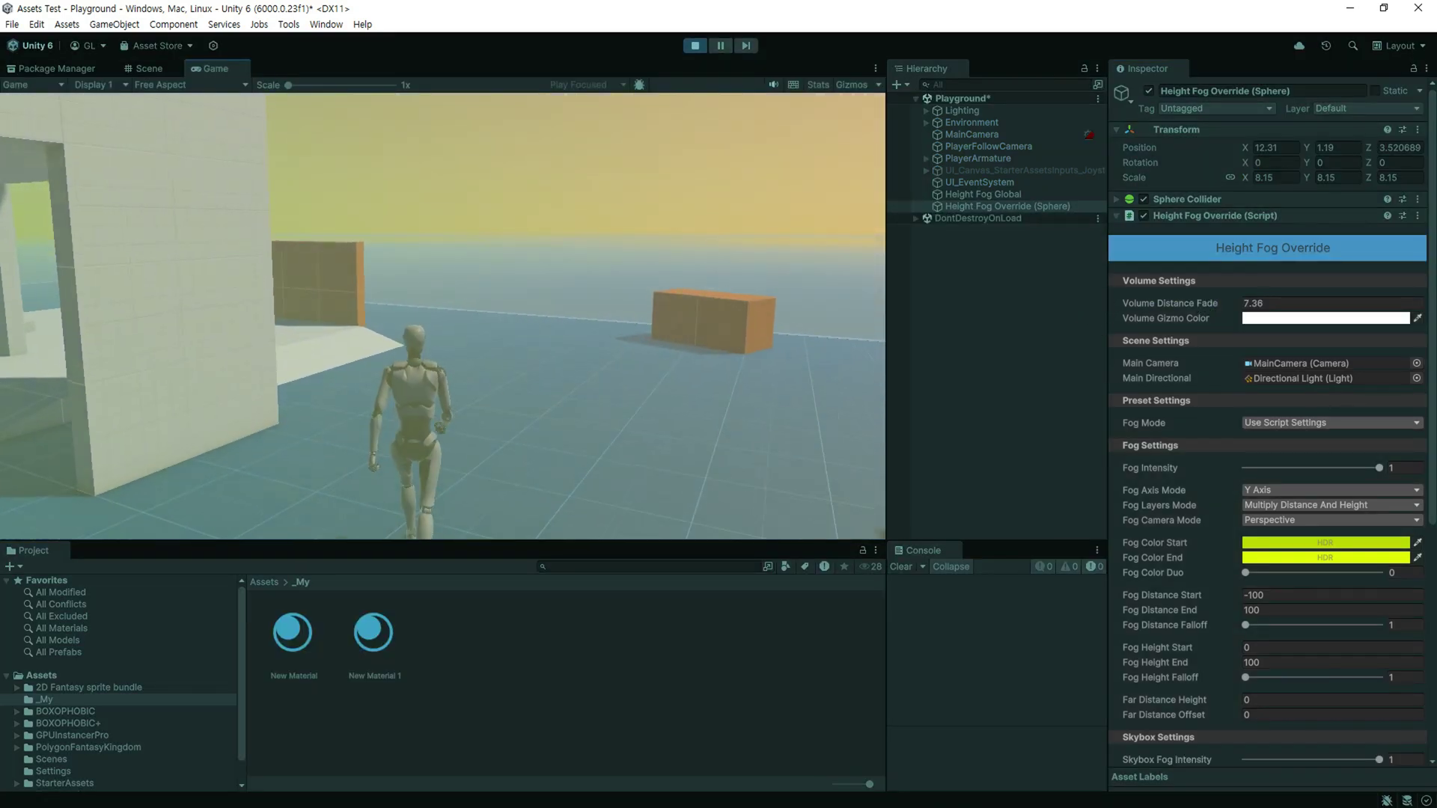
key(a)
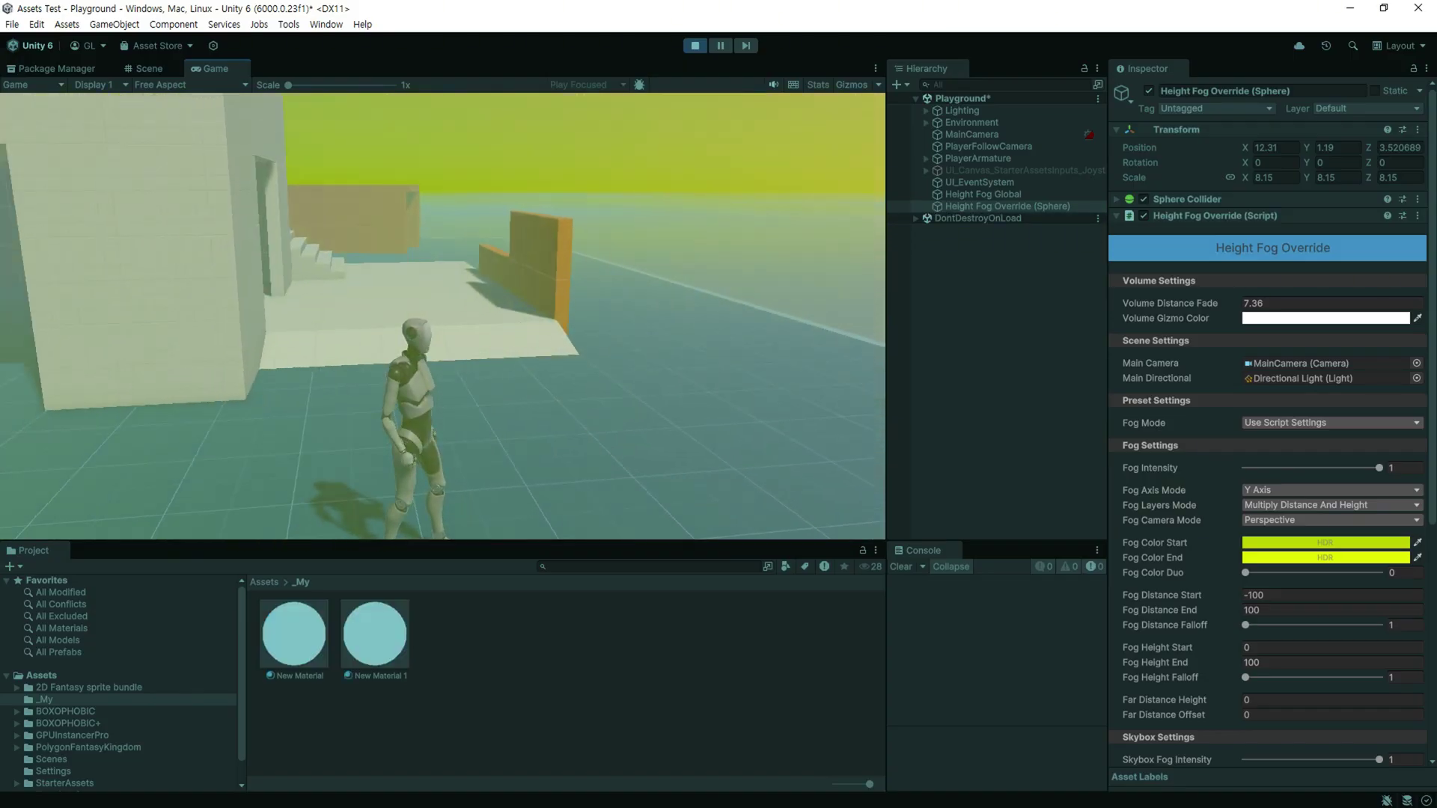
key(w)
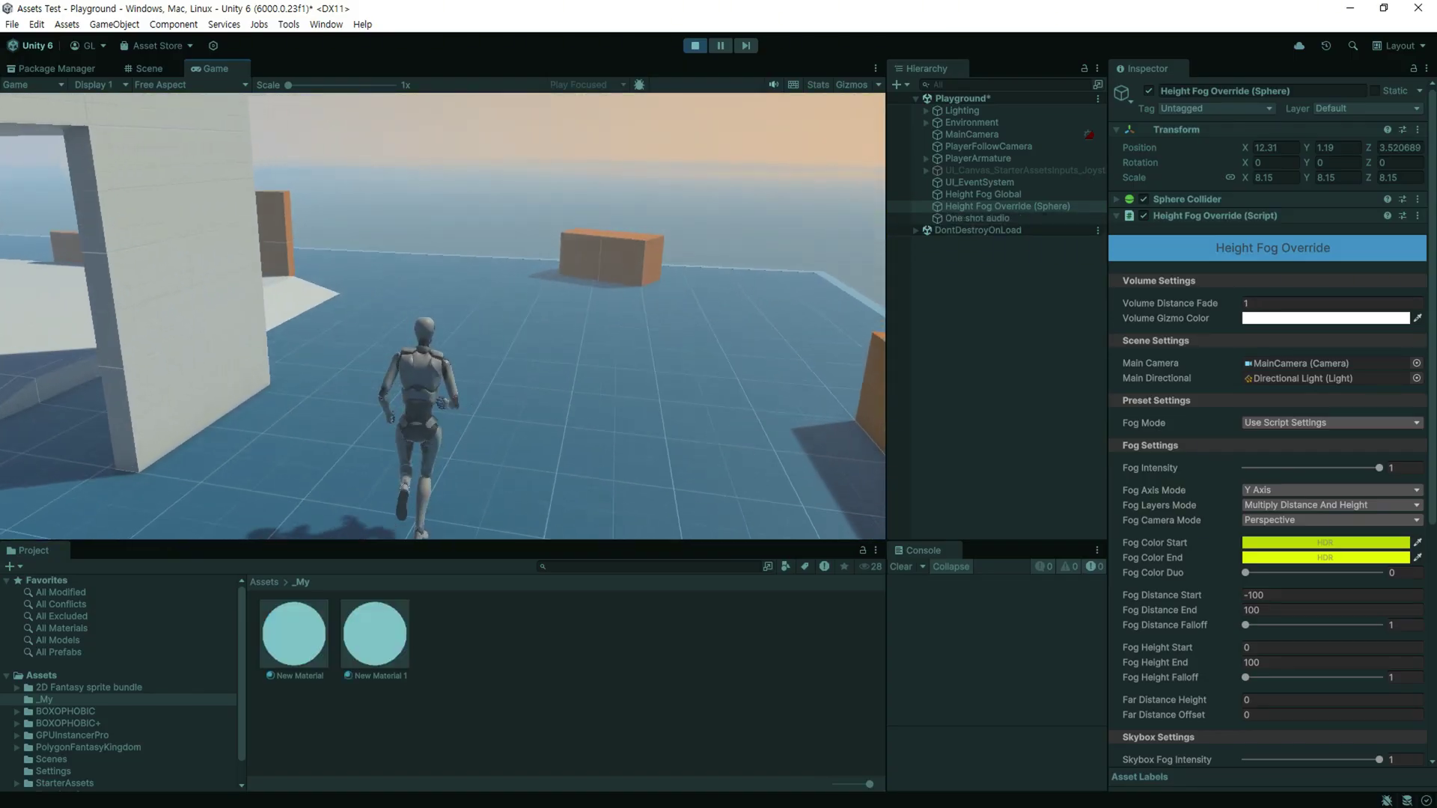
key(a)
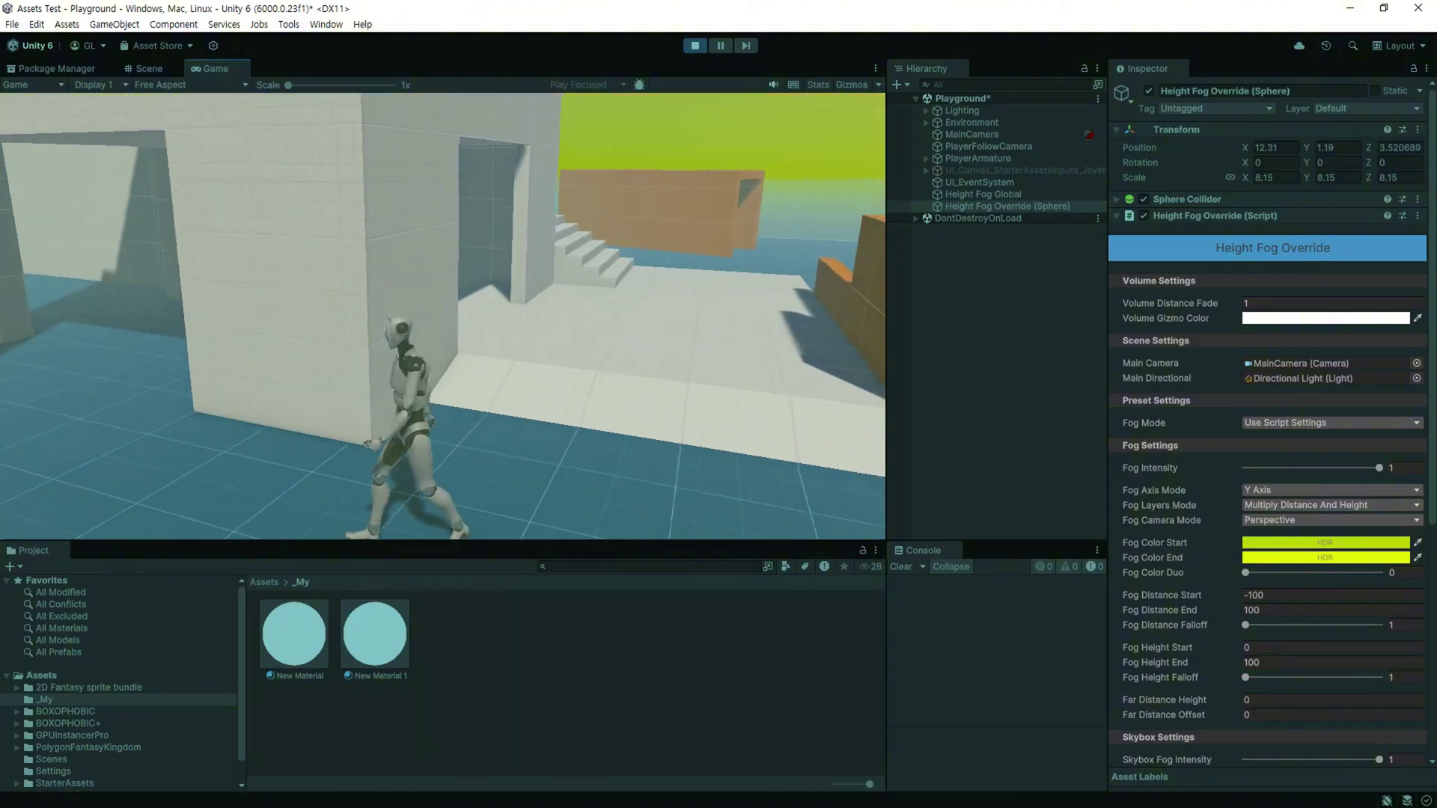
key(s)
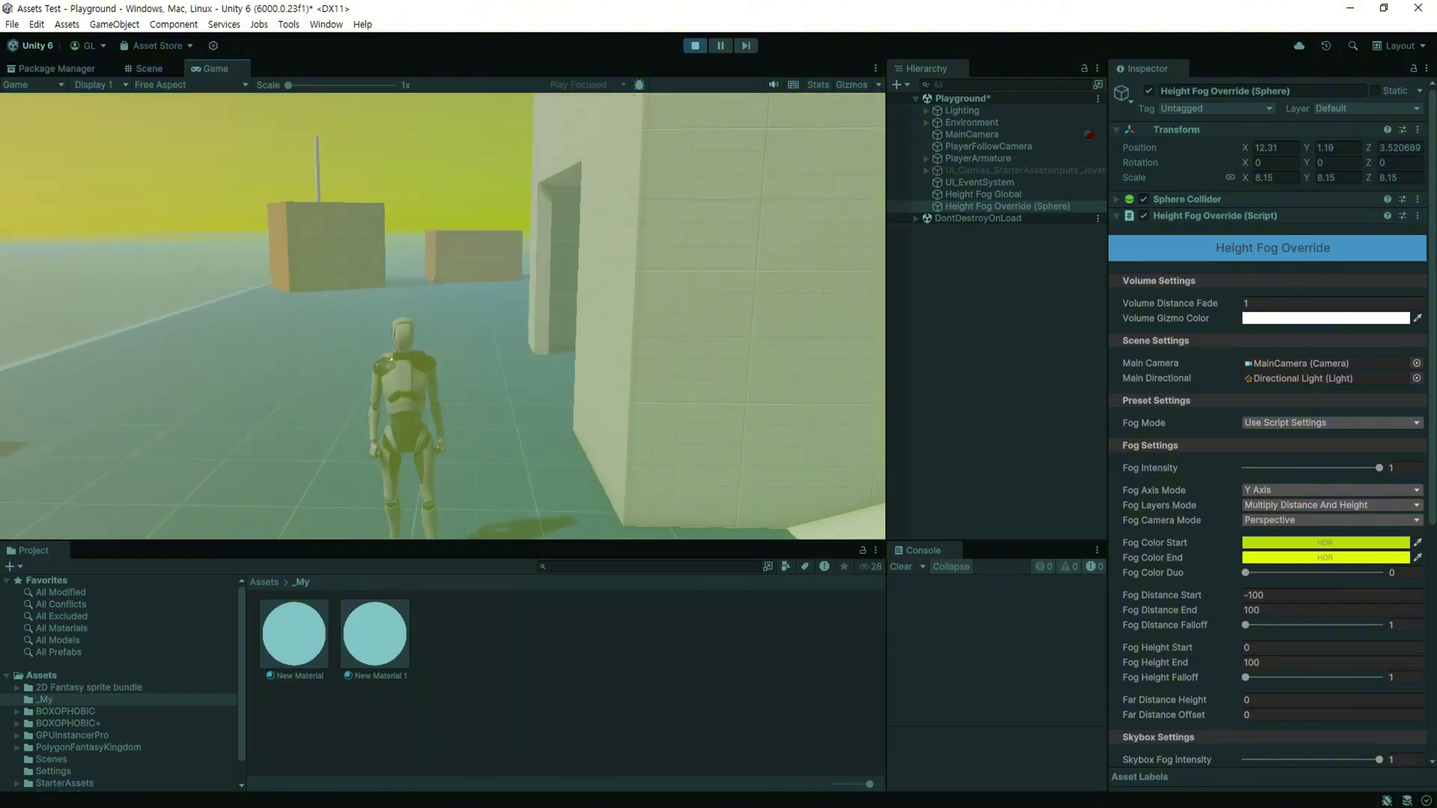
key(w)
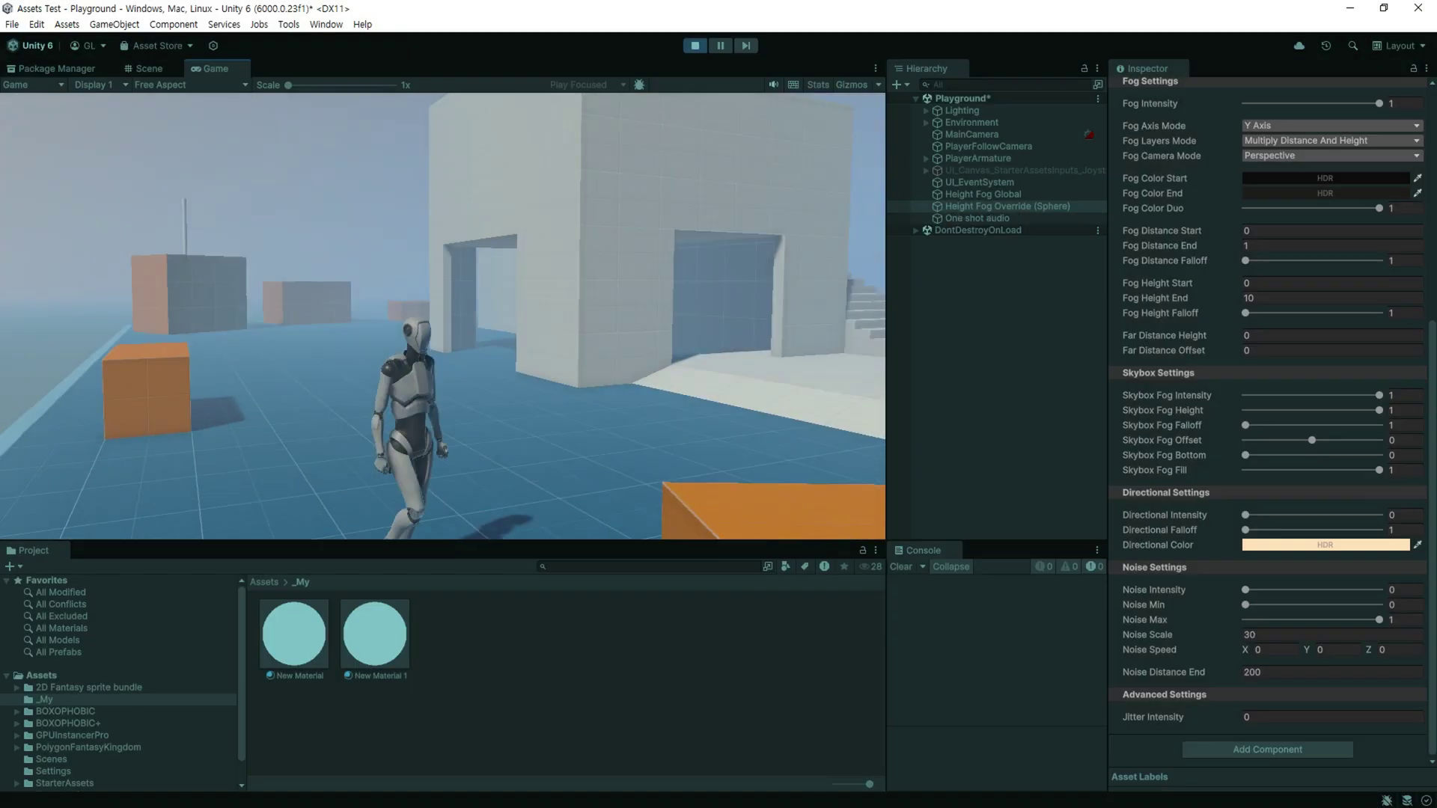
key(w)
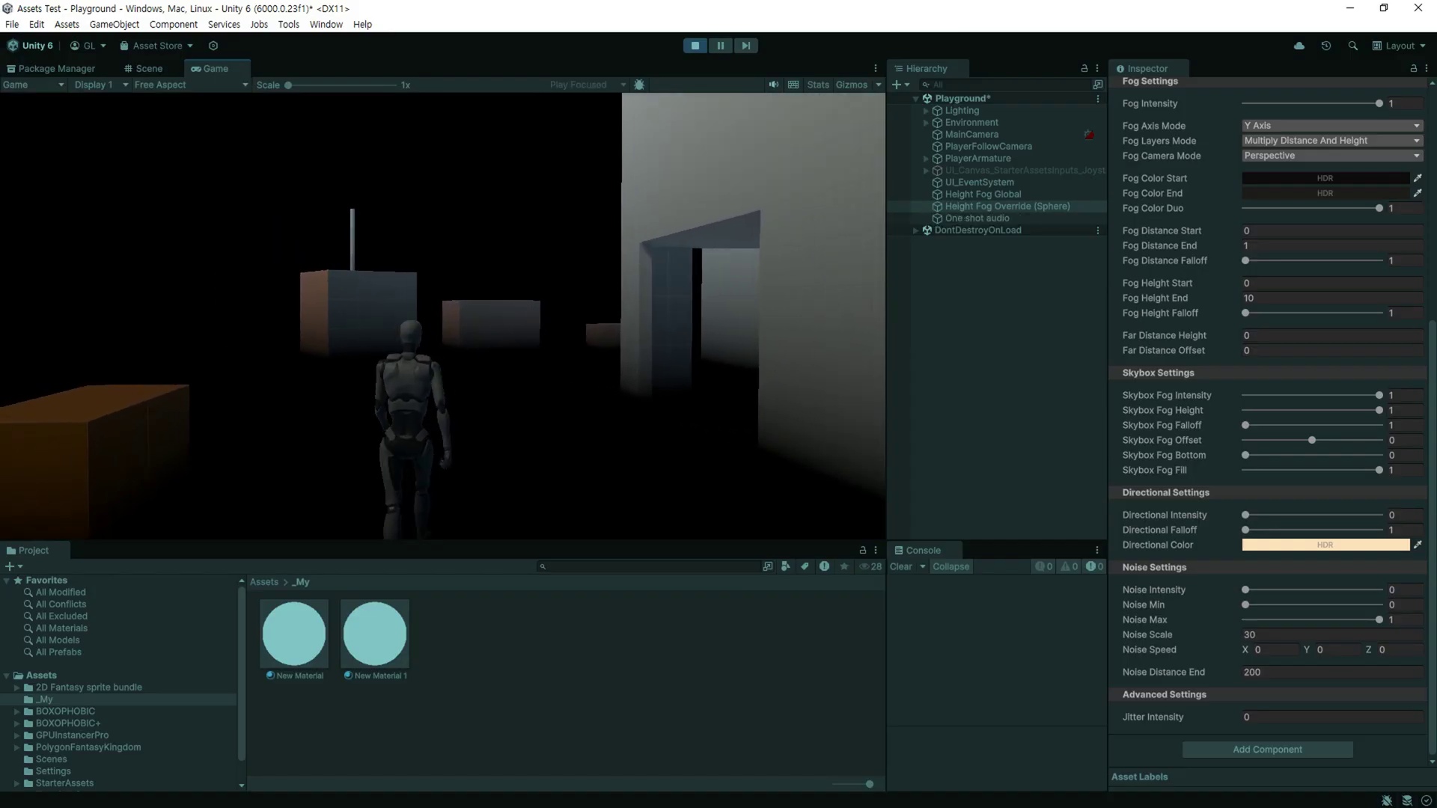
key(a)
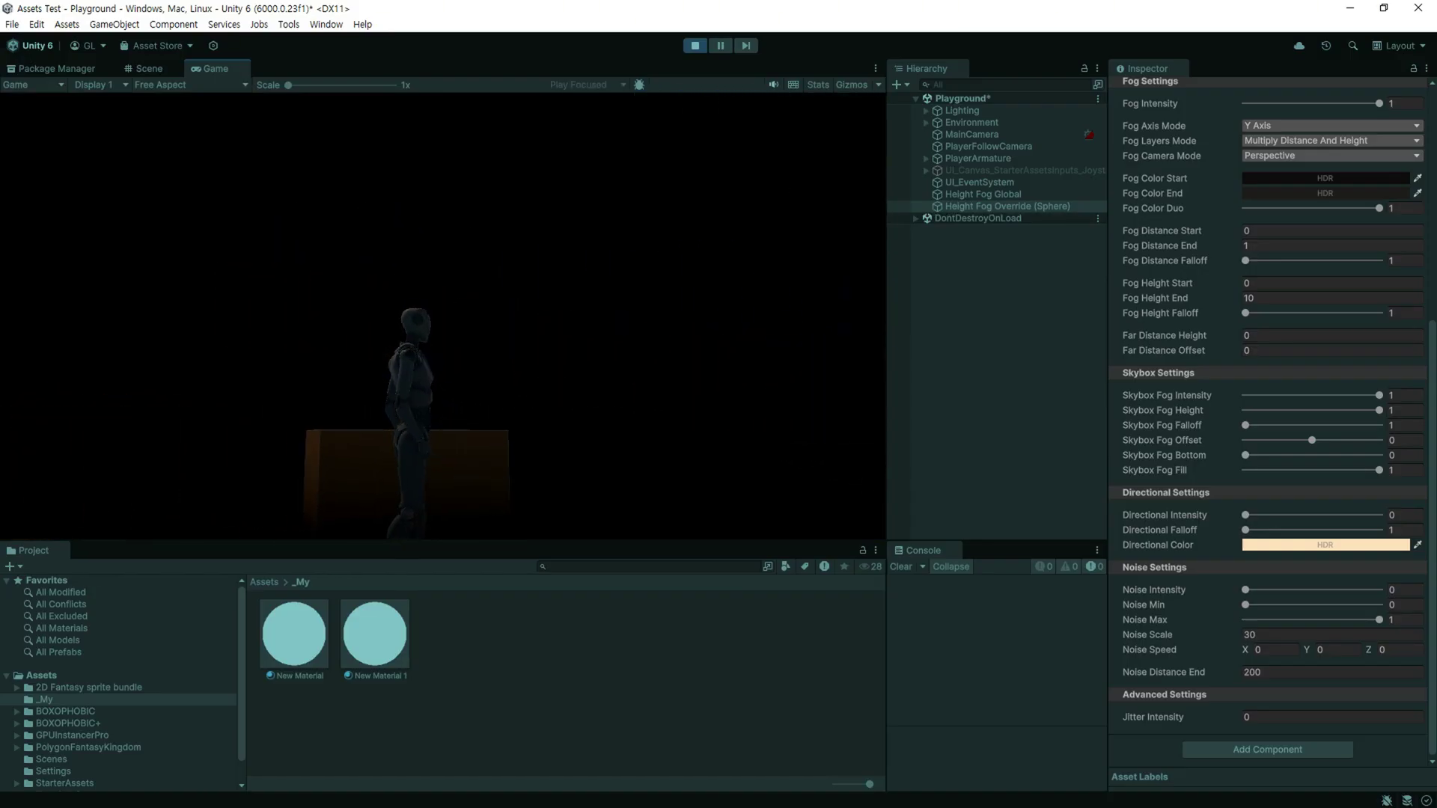
key(w)
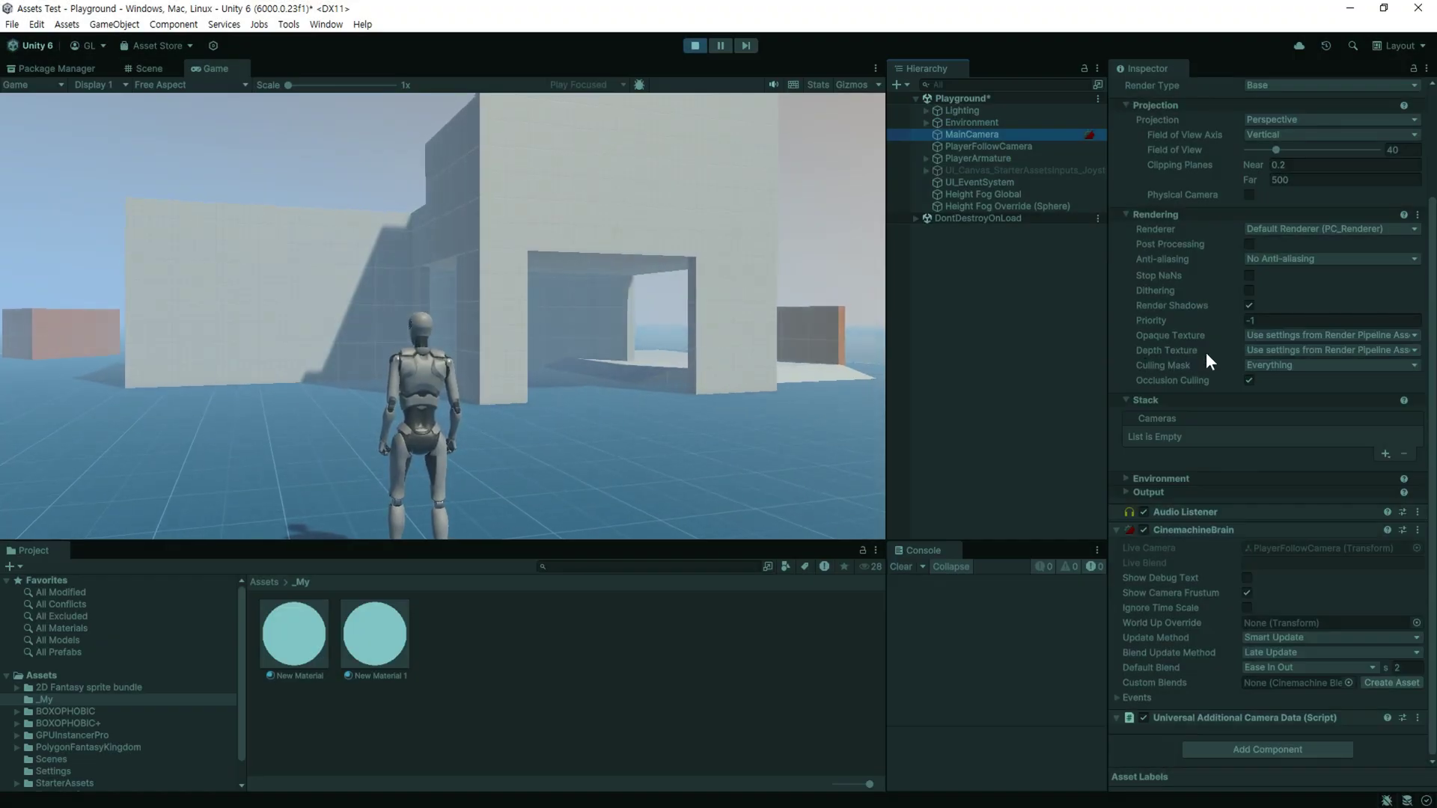
click(1286, 350)
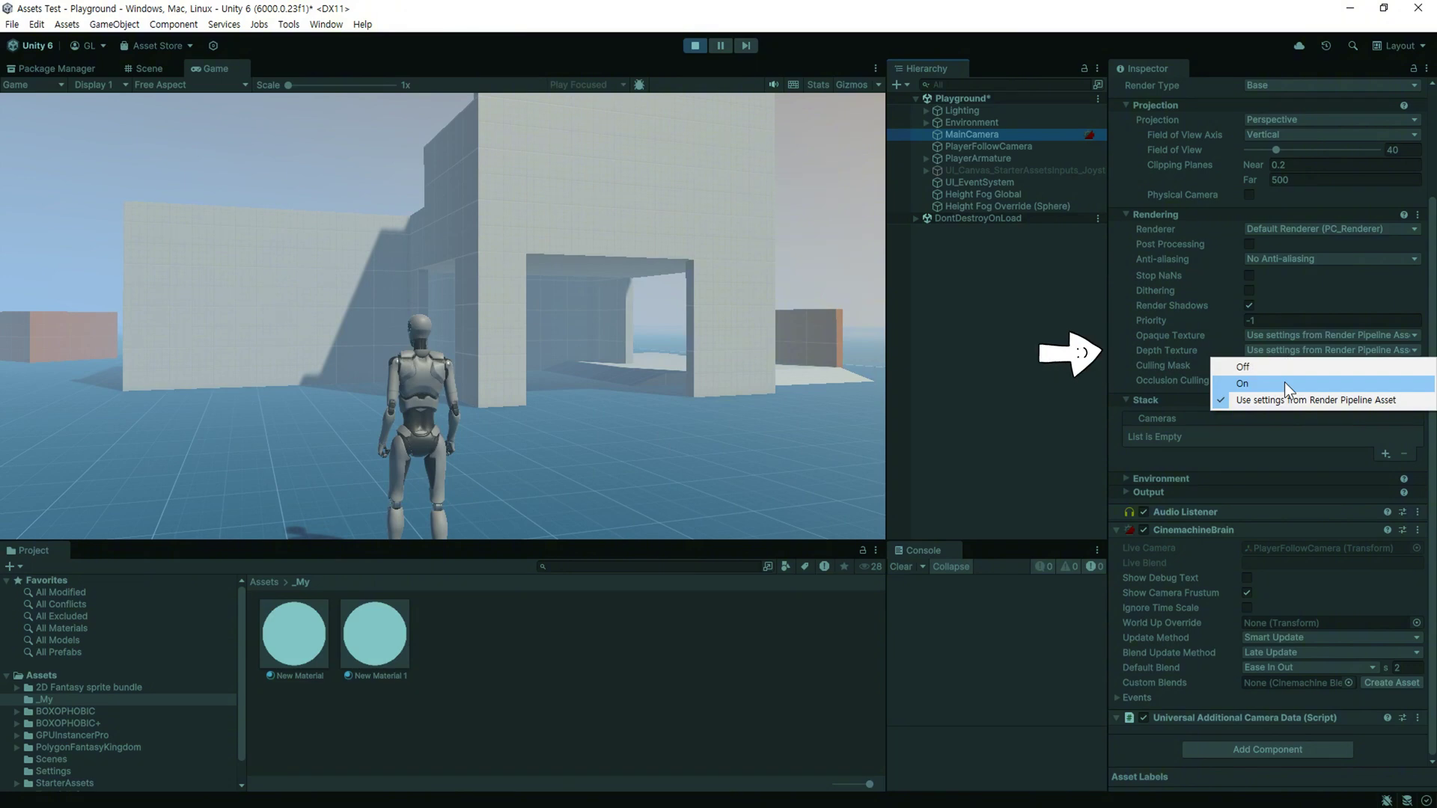
click(1285, 382)
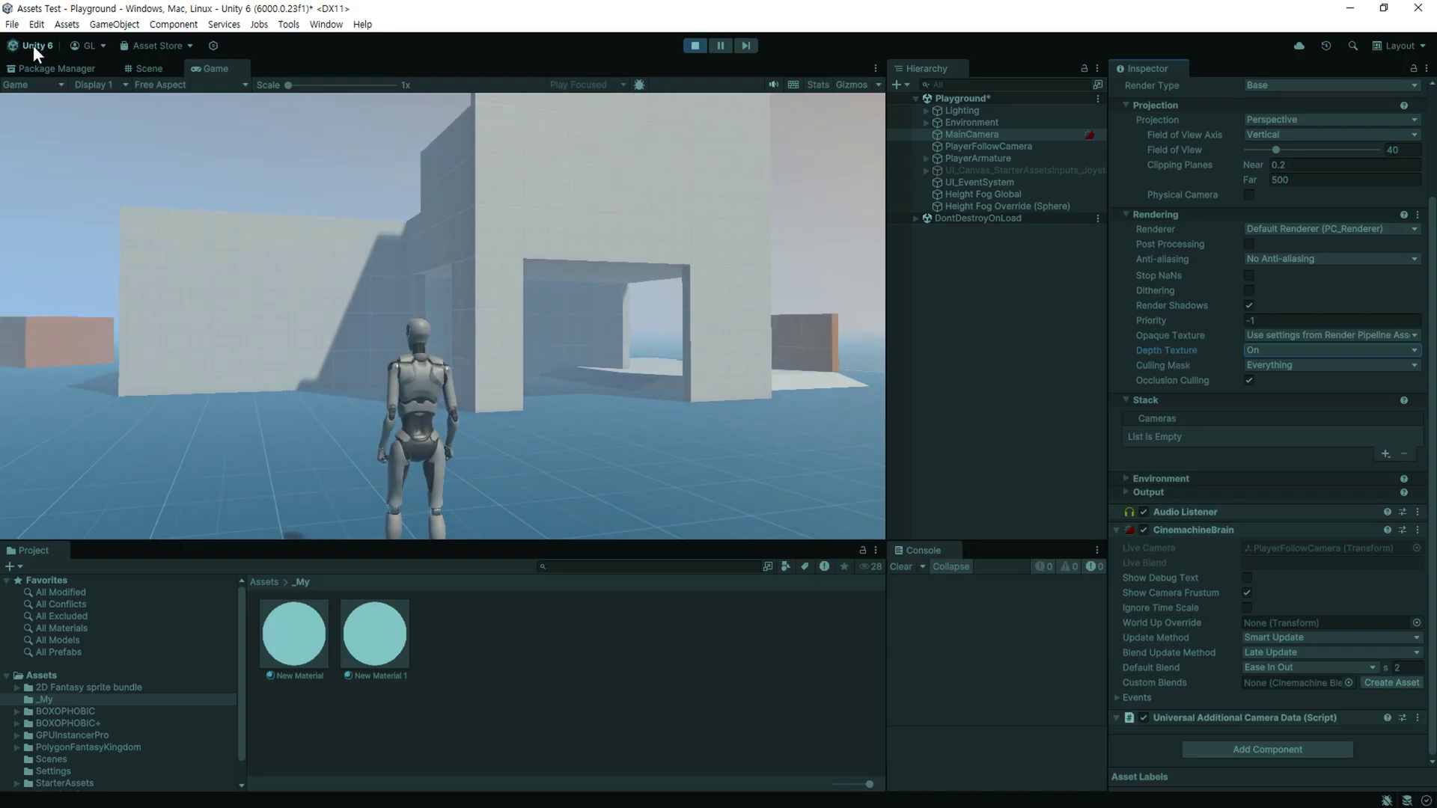
click(1284, 350)
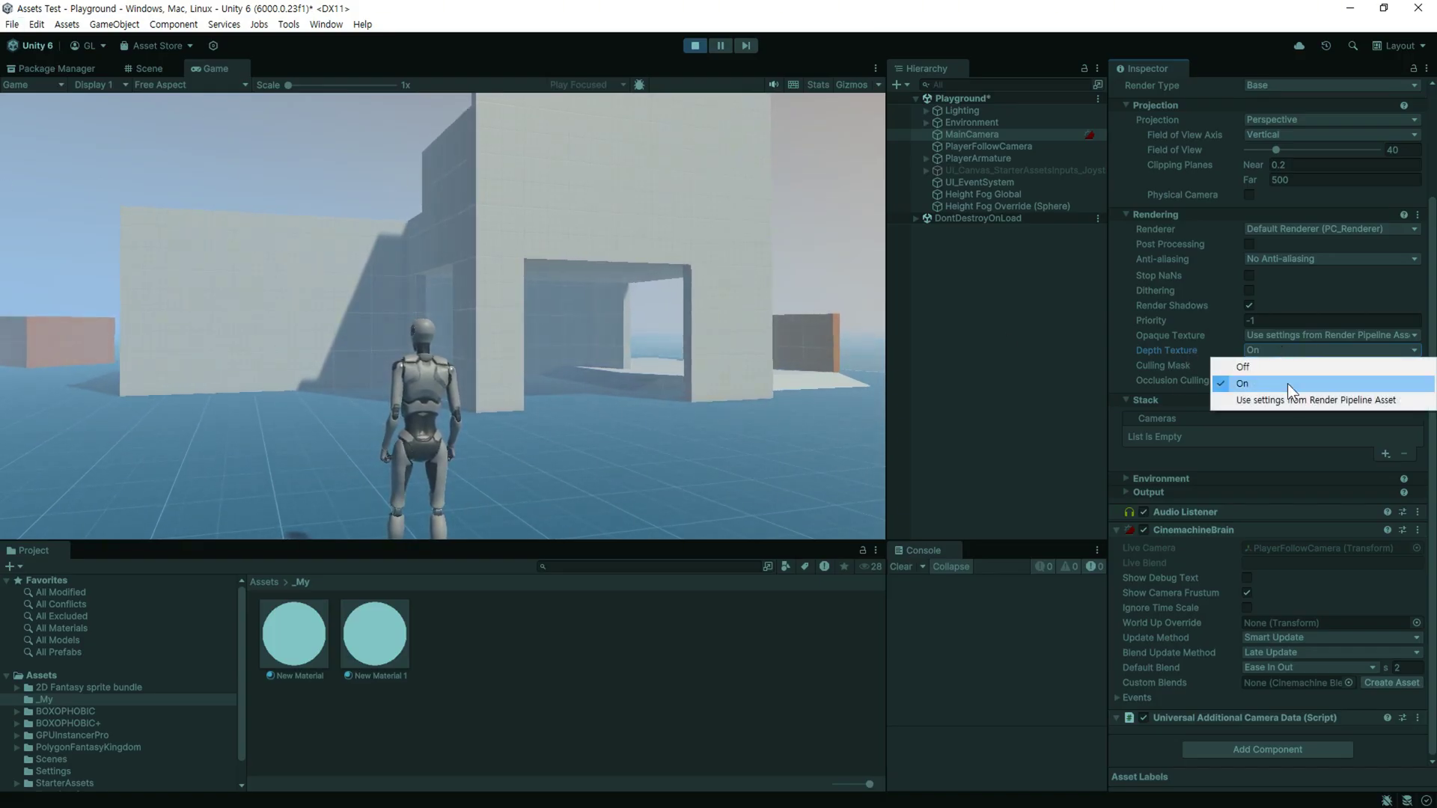
click(1287, 398)
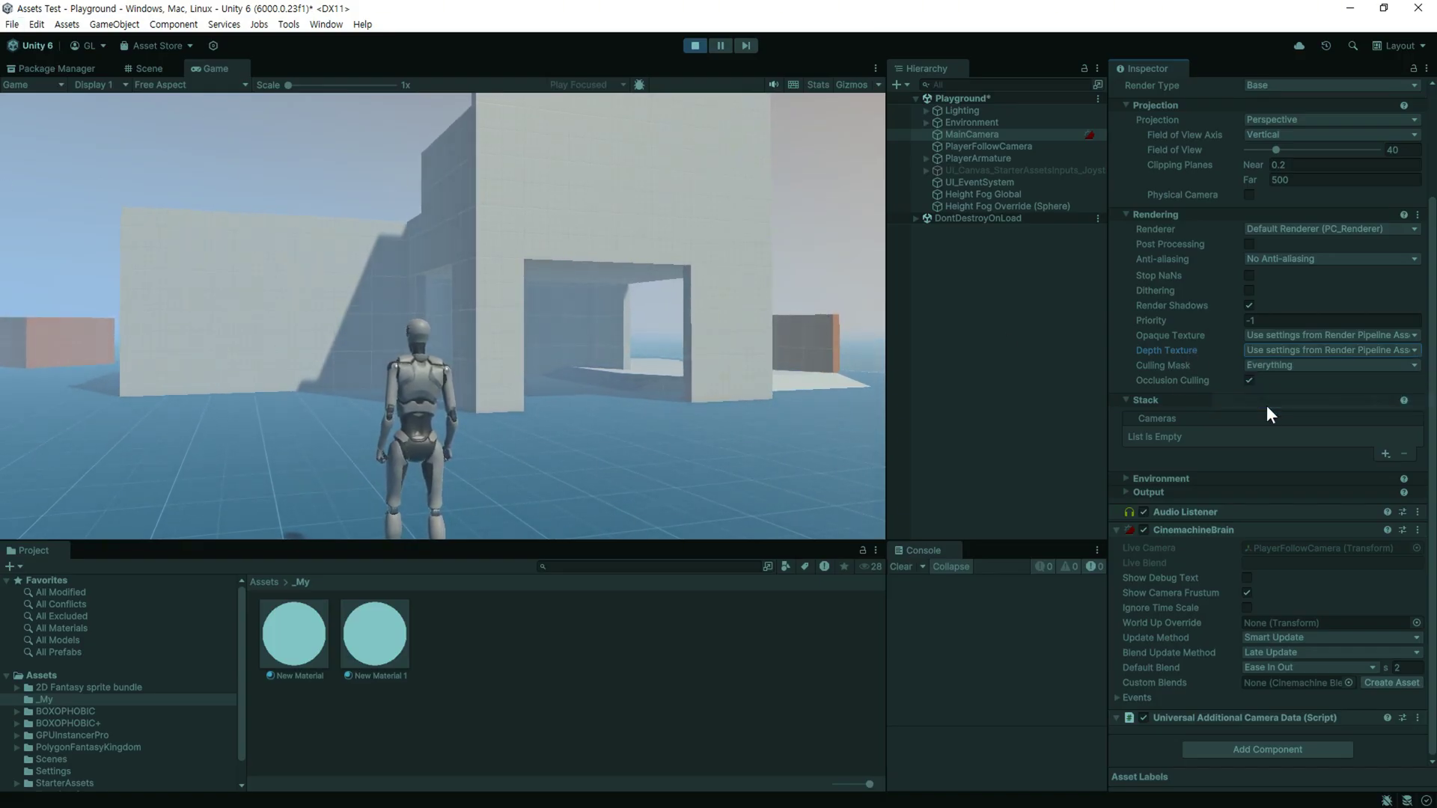
click(668, 398)
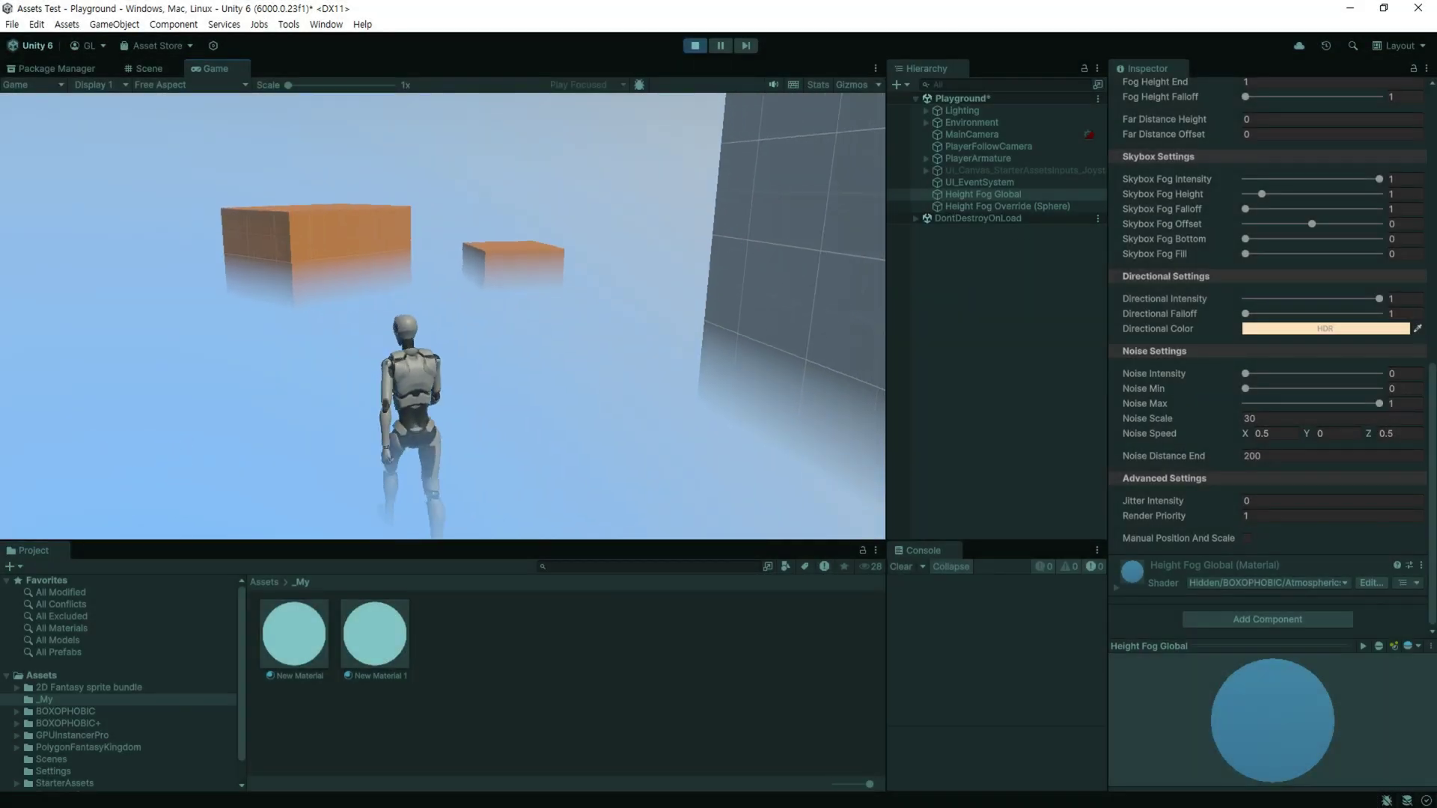
Raise Height Fog Global's Noise Intensity to 0.459 and walk the character forward through the fog.
key(Escape)
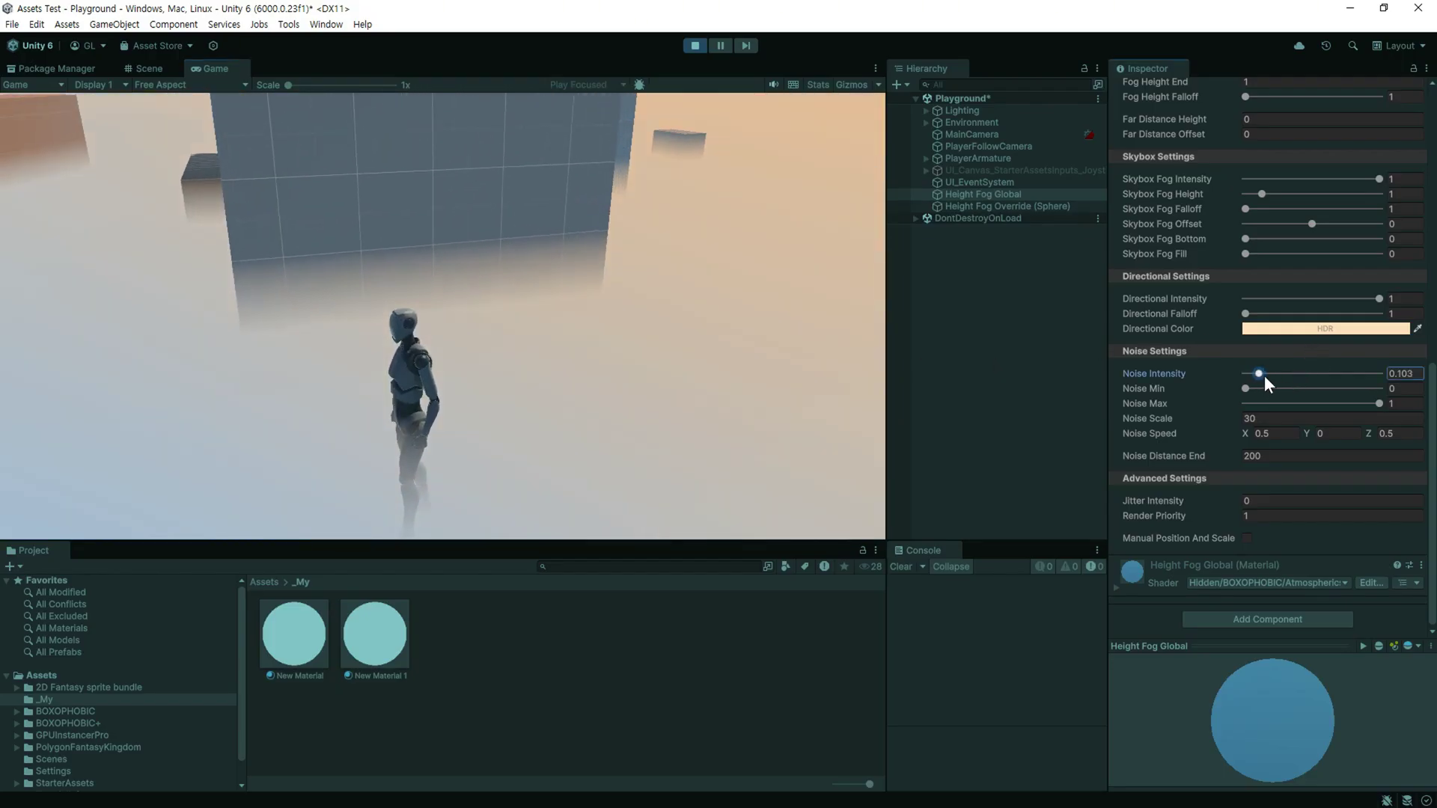
drag(1264, 375, 1307, 373)
key(w)
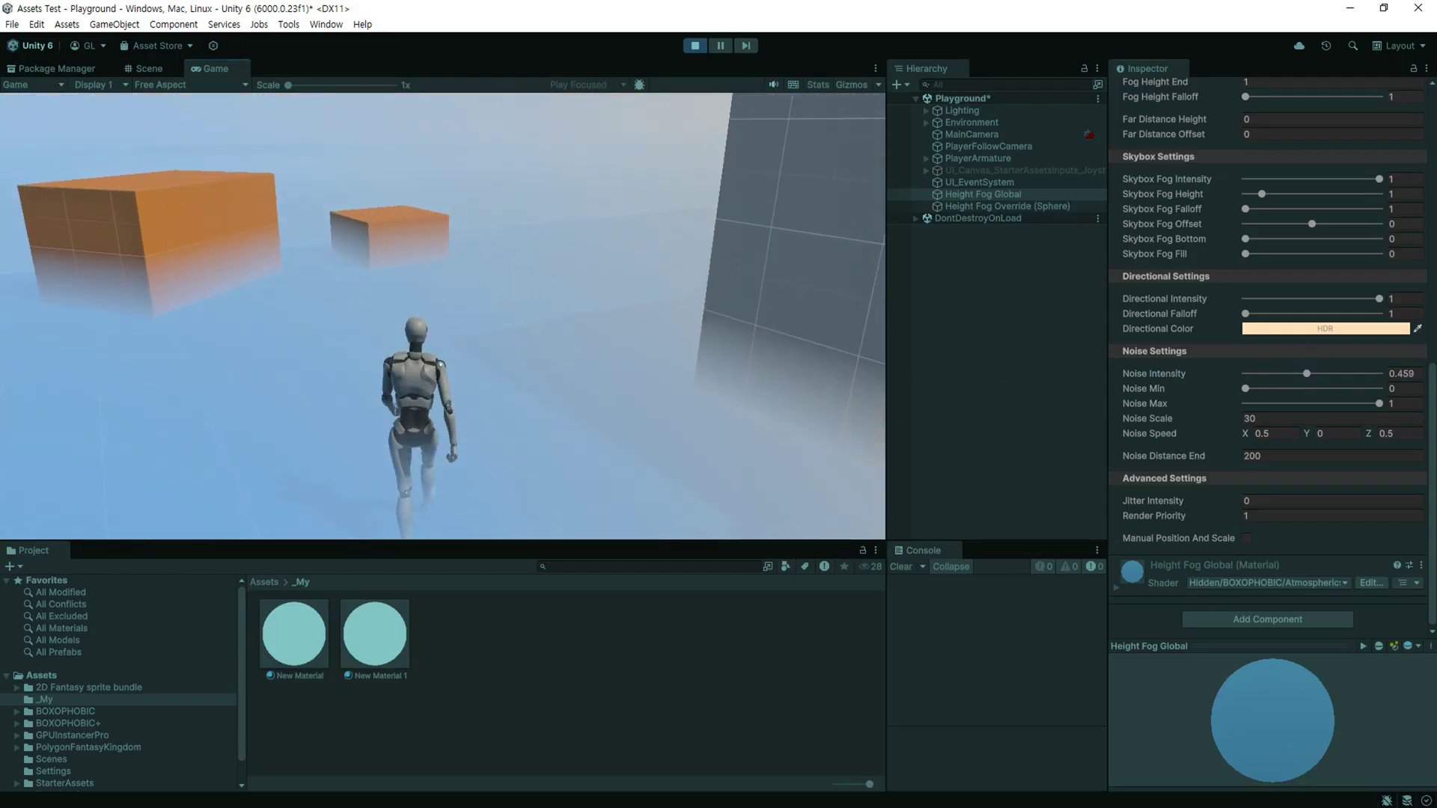